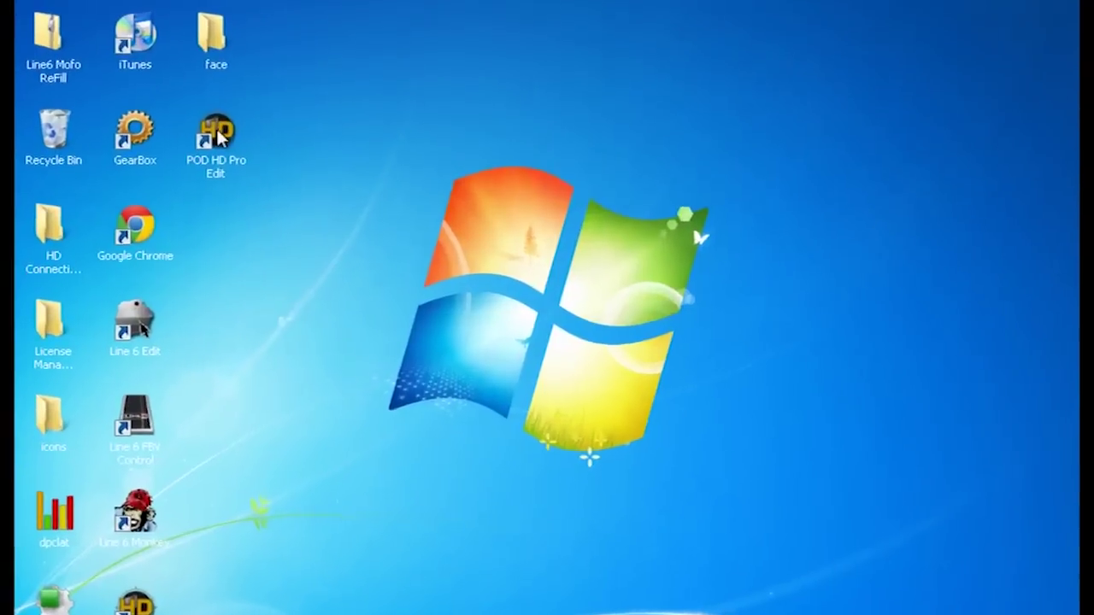
# - Launch POD HD Pro Edit and browse preset 01A Son Of Plexi, keeping the Best of HD bank
pyautogui.click(288, 166)
pyautogui.doubleClick(204, 121)
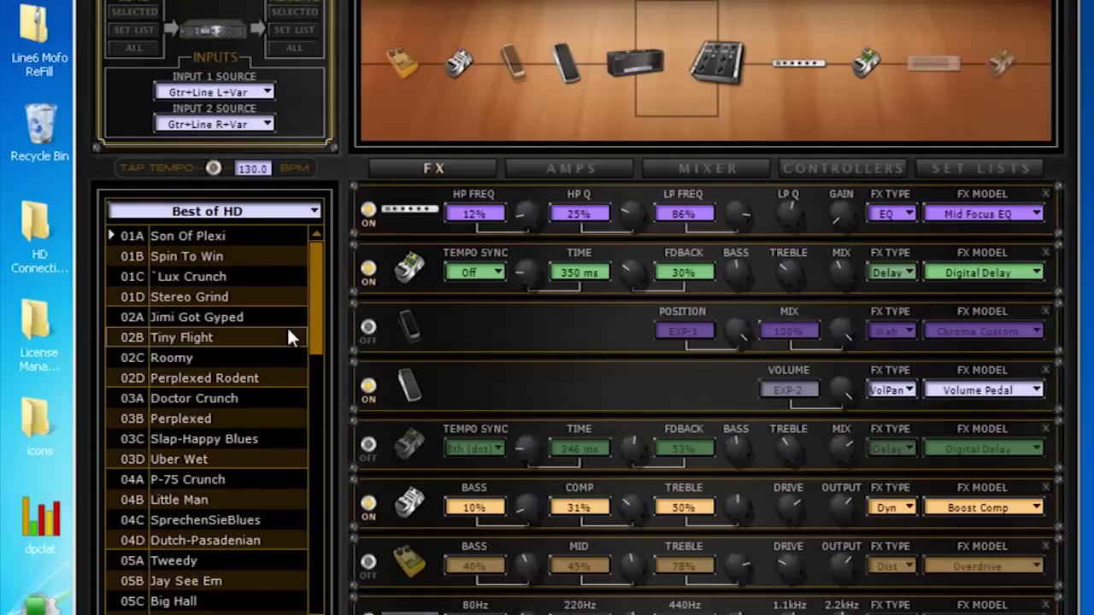
pyautogui.moveTo(313, 303)
pyautogui.mouseDown()
pyautogui.moveTo(308, 366)
pyautogui.moveTo(324, 289)
pyautogui.mouseUp()
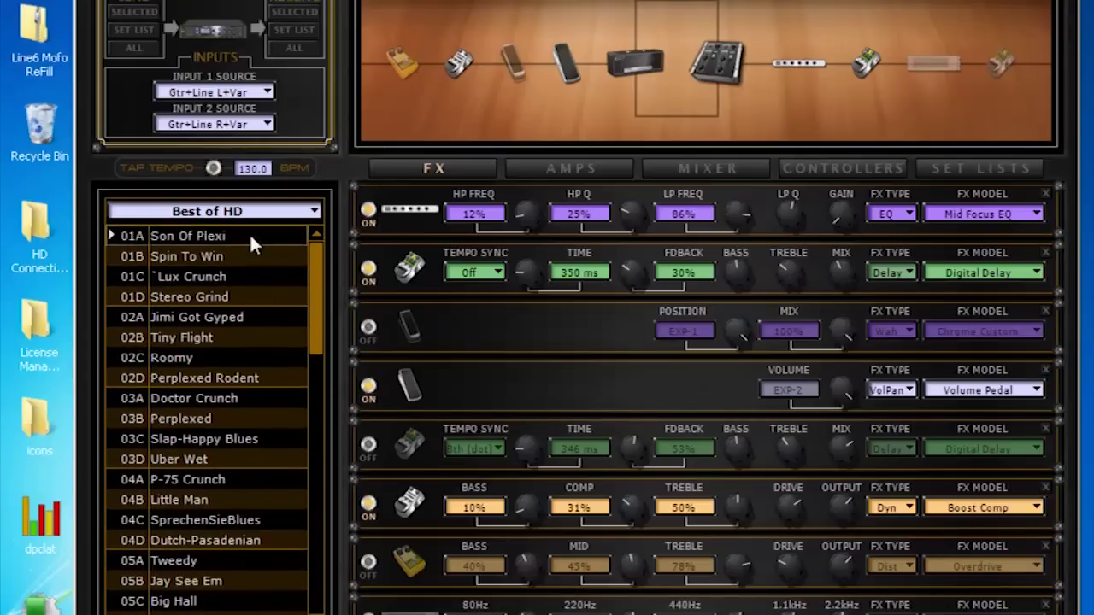
pyautogui.click(270, 214)
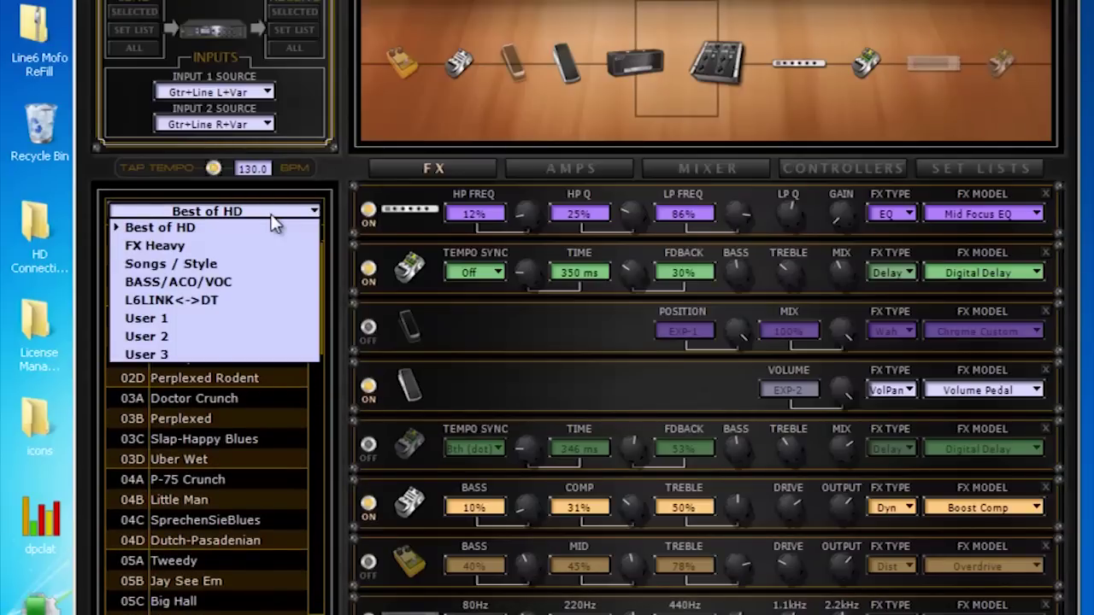
pyautogui.click(271, 216)
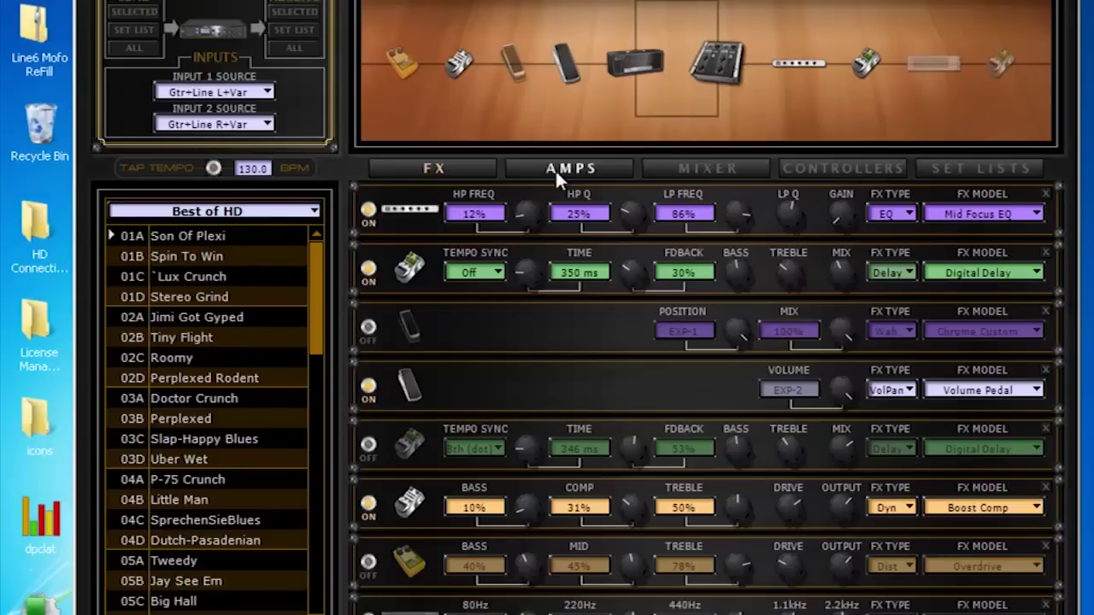
# - Raise HP FREQ to 24% and Digital Delay time to 530 ms, then review the Amps, Mixer, Controllers and Set Lists views
pyautogui.moveTo(527, 218); pyautogui.dragTo(529, 210)
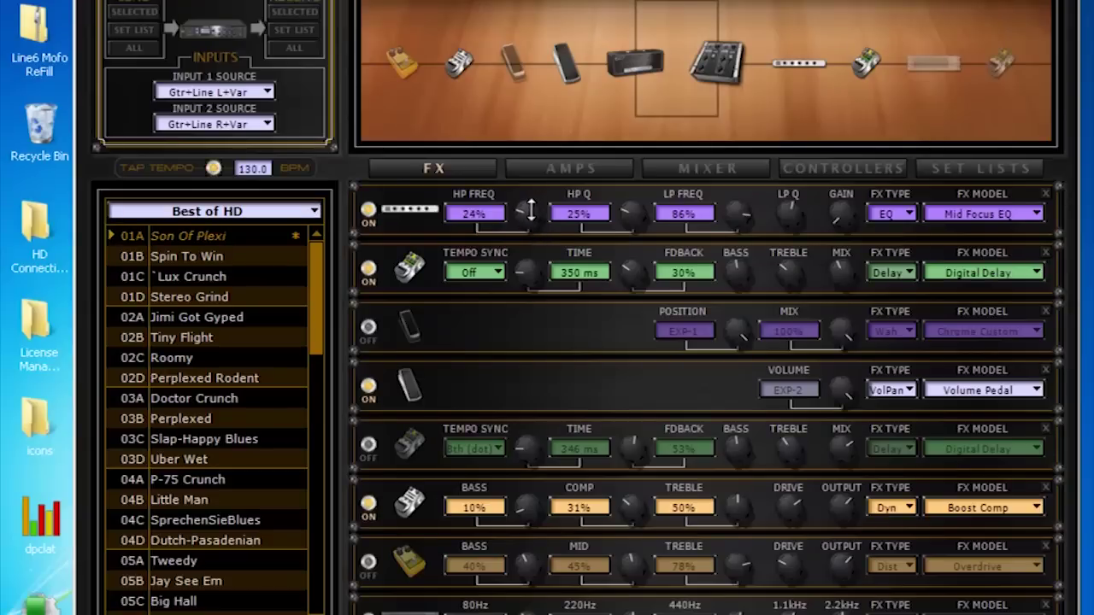
pyautogui.moveTo(529, 267); pyautogui.dragTo(534, 247)
pyautogui.click(552, 168)
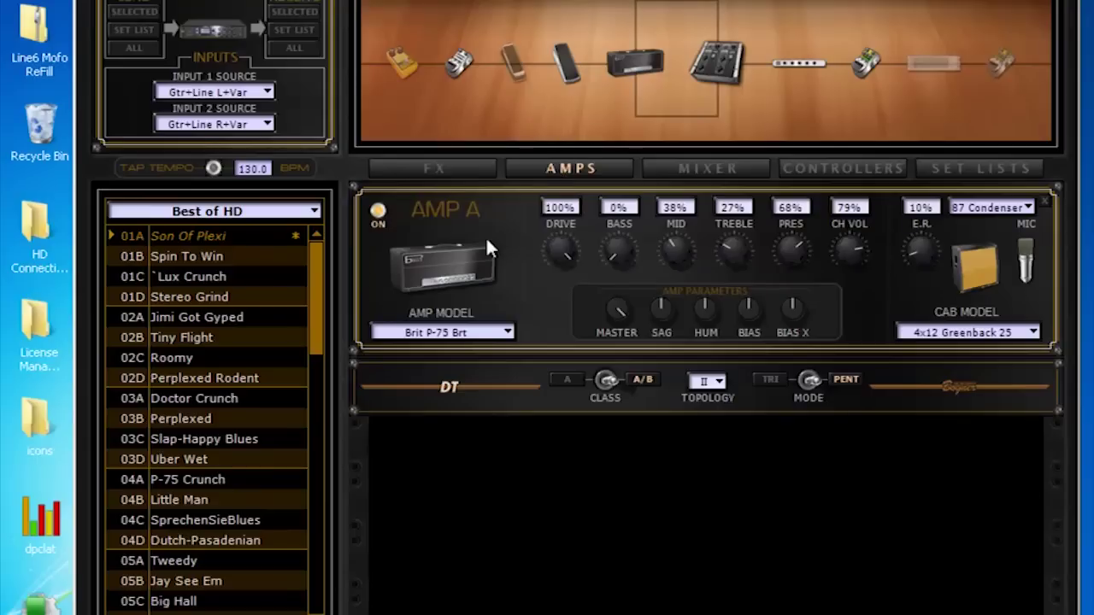
pyautogui.click(693, 169)
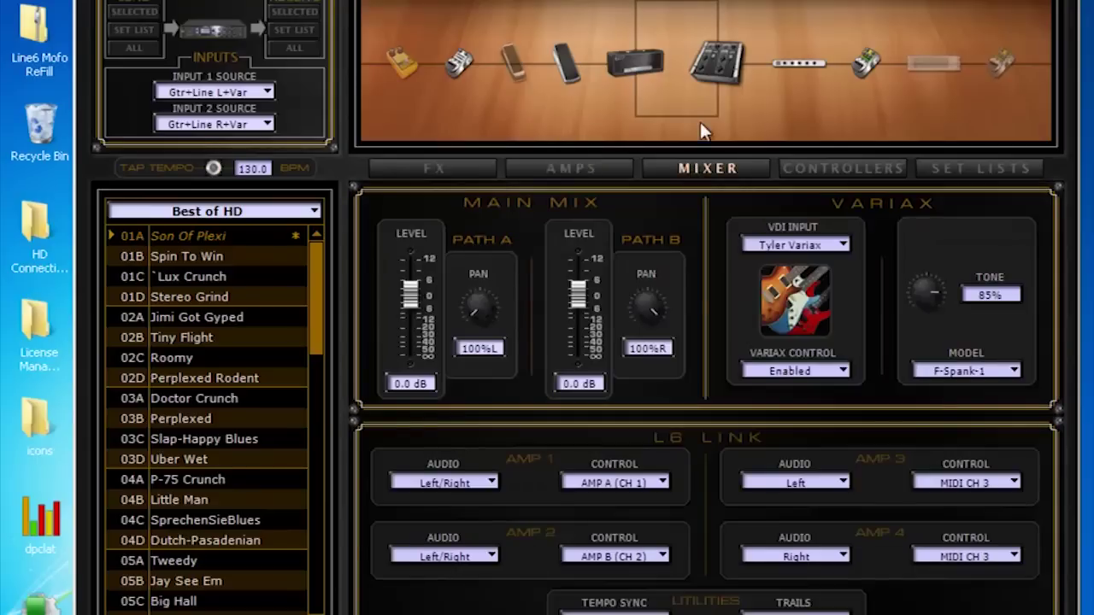
pyautogui.click(833, 168)
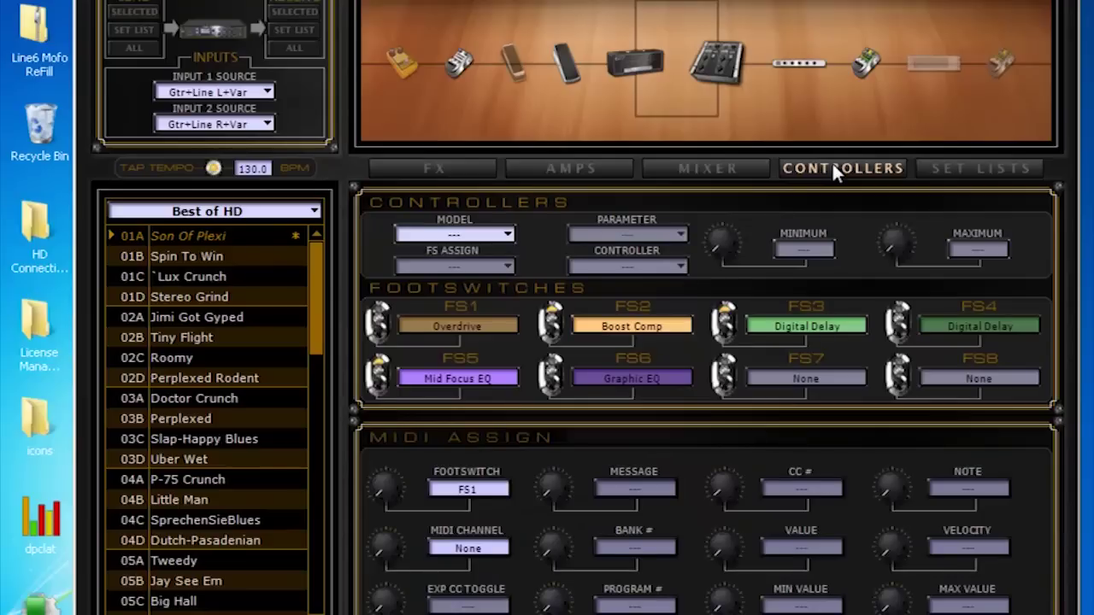
pyautogui.click(938, 168)
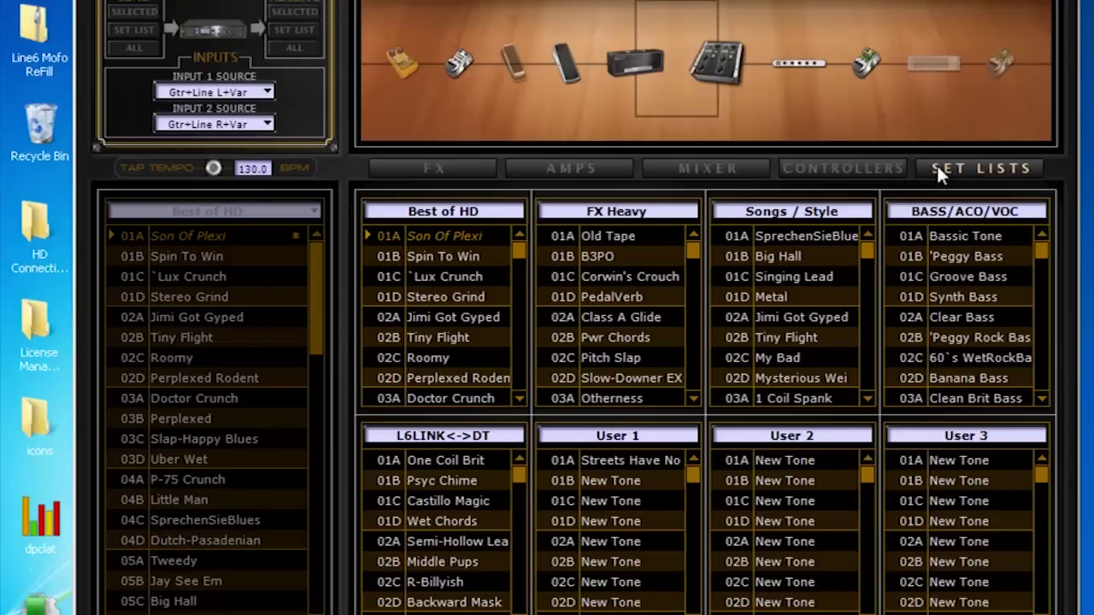
pyautogui.click(467, 171)
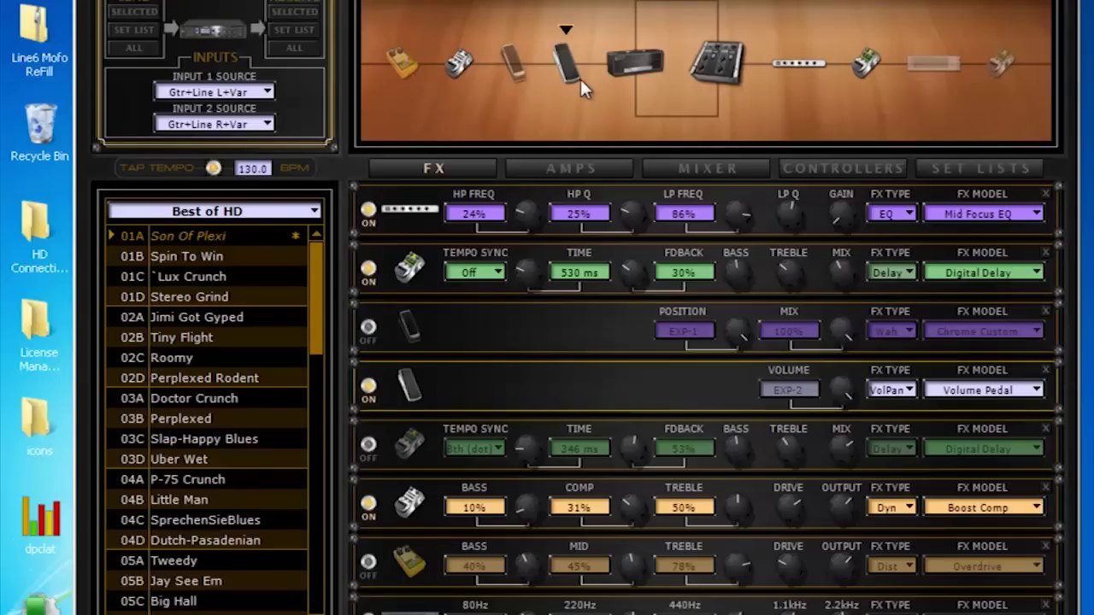
# - Recheck the bank list, leaving Best of HD selected, and scroll through the preset list
pyautogui.click(309, 212)
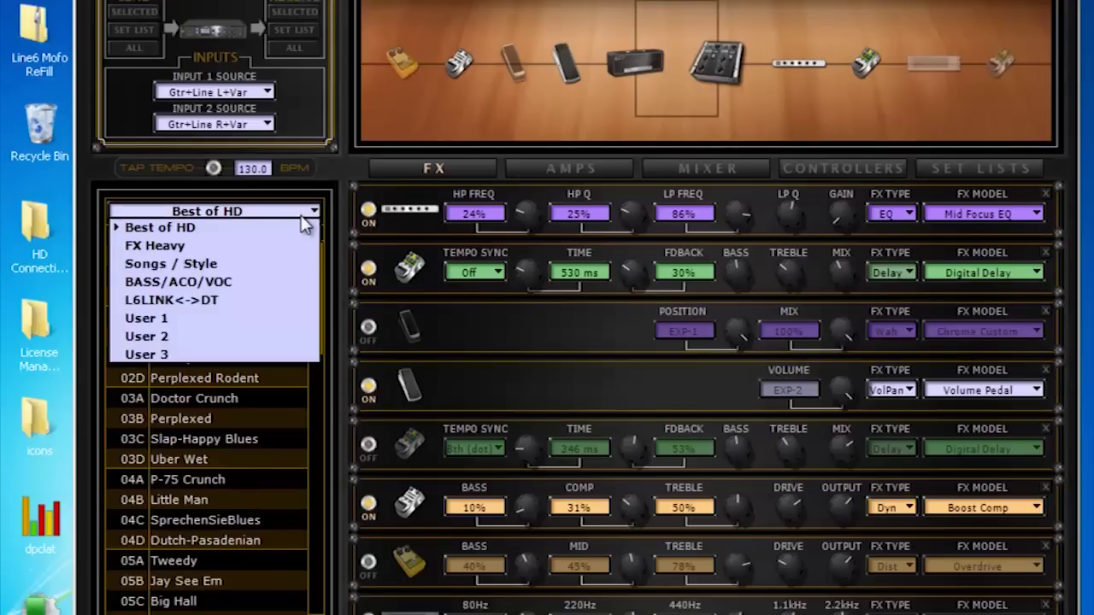
pyautogui.click(301, 228)
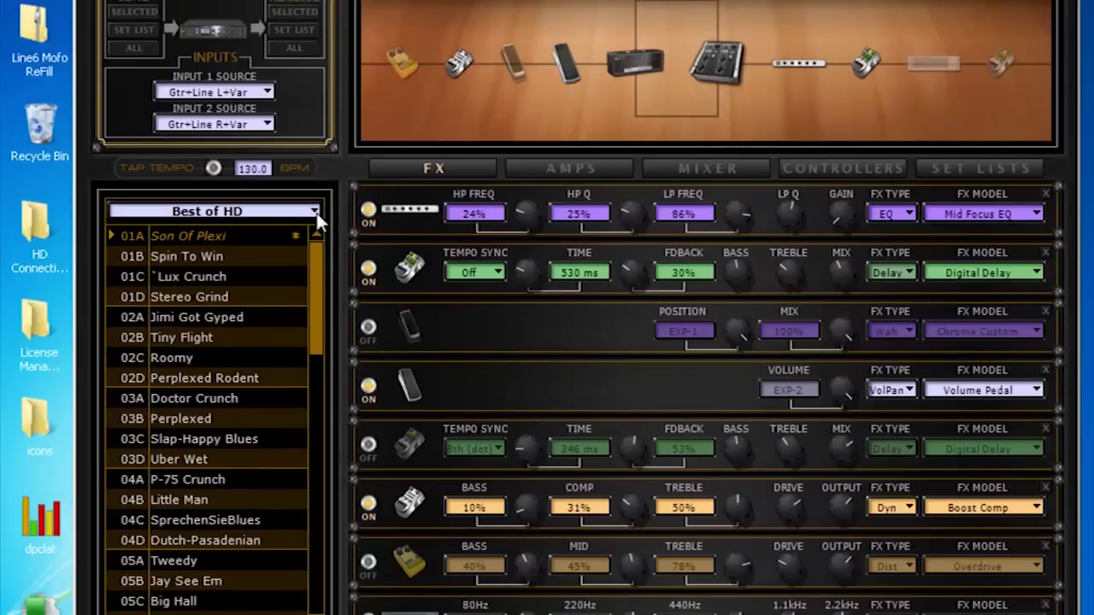
pyautogui.scroll(-2, 310, 272)
pyautogui.scroll(2, 310, 268)
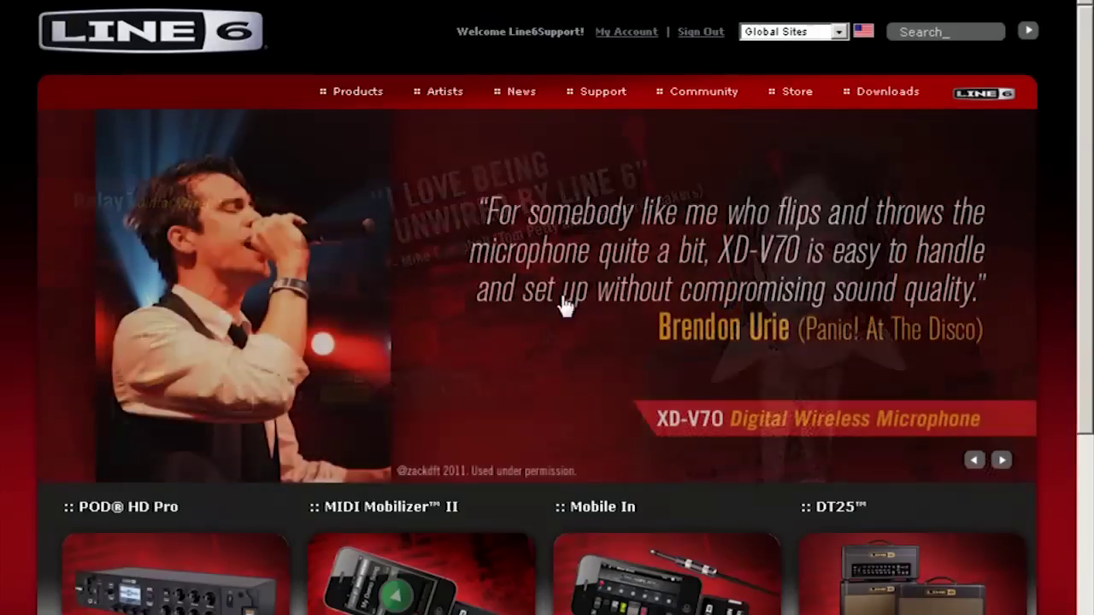
# - Go to CustomTone.com from the Community menu and list the 21 POD HD Pro tones
pyautogui.moveTo(705, 98)
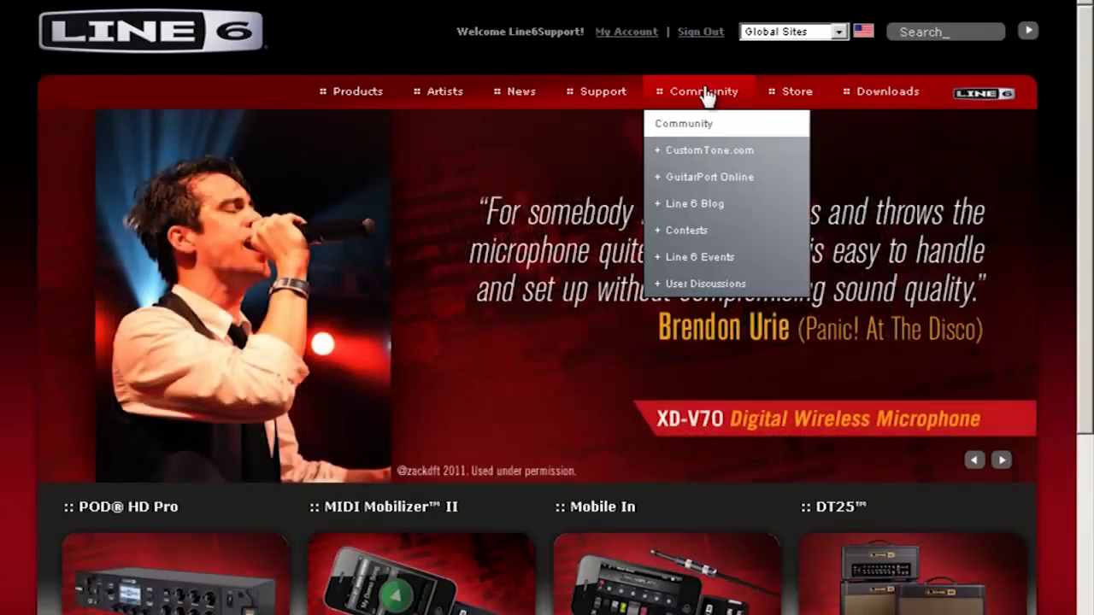
pyautogui.click(694, 163)
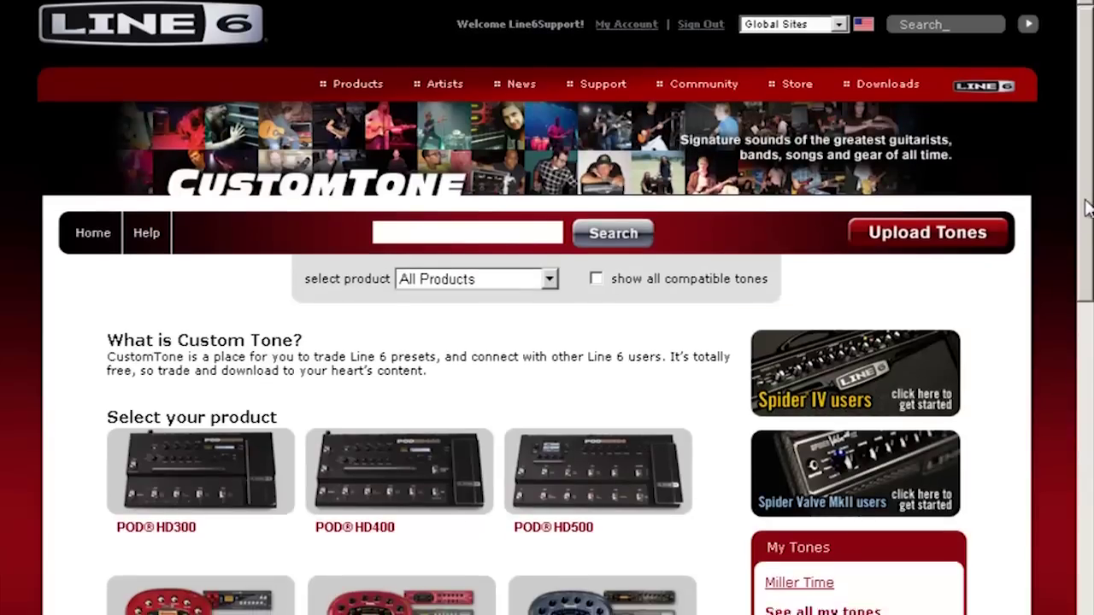
pyautogui.moveTo(1084, 205); pyautogui.dragTo(1055, 361)
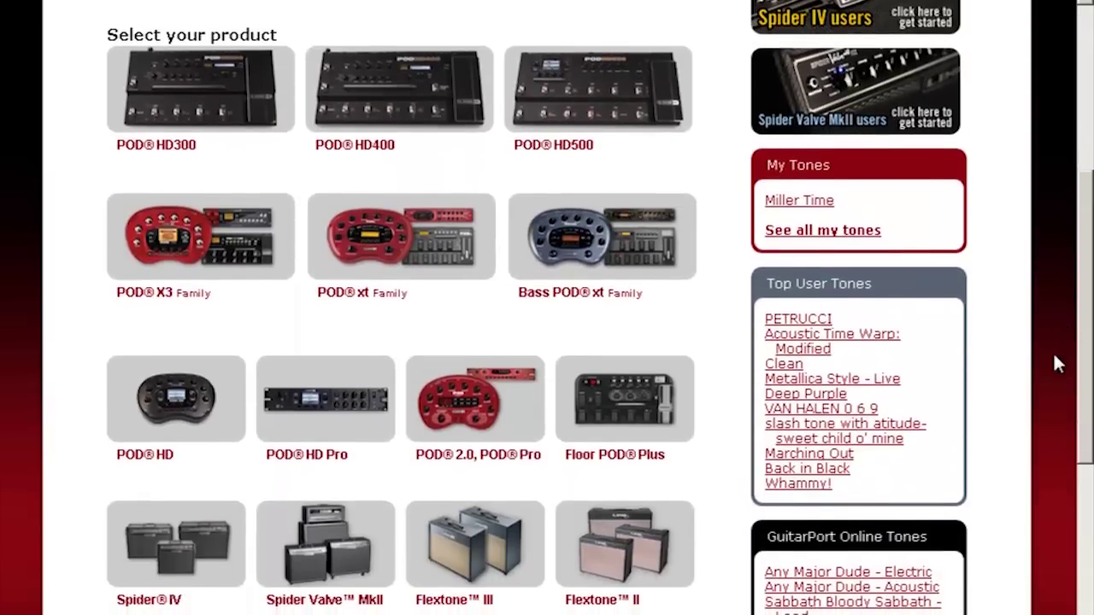
pyautogui.click(376, 443)
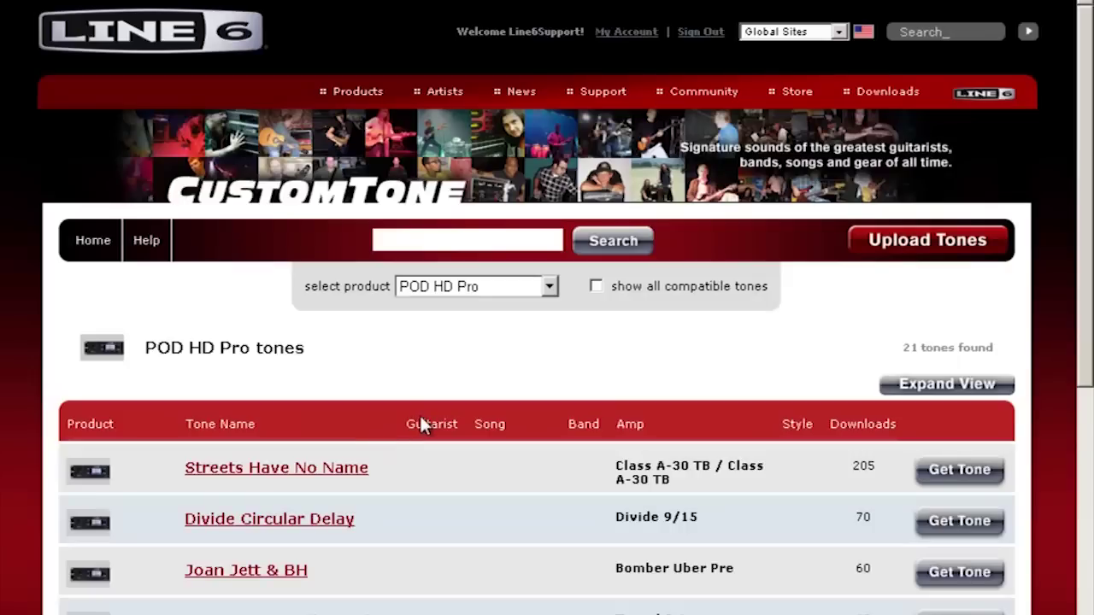
# - Open and read the Streets Have No Name tone details page
pyautogui.click(318, 483)
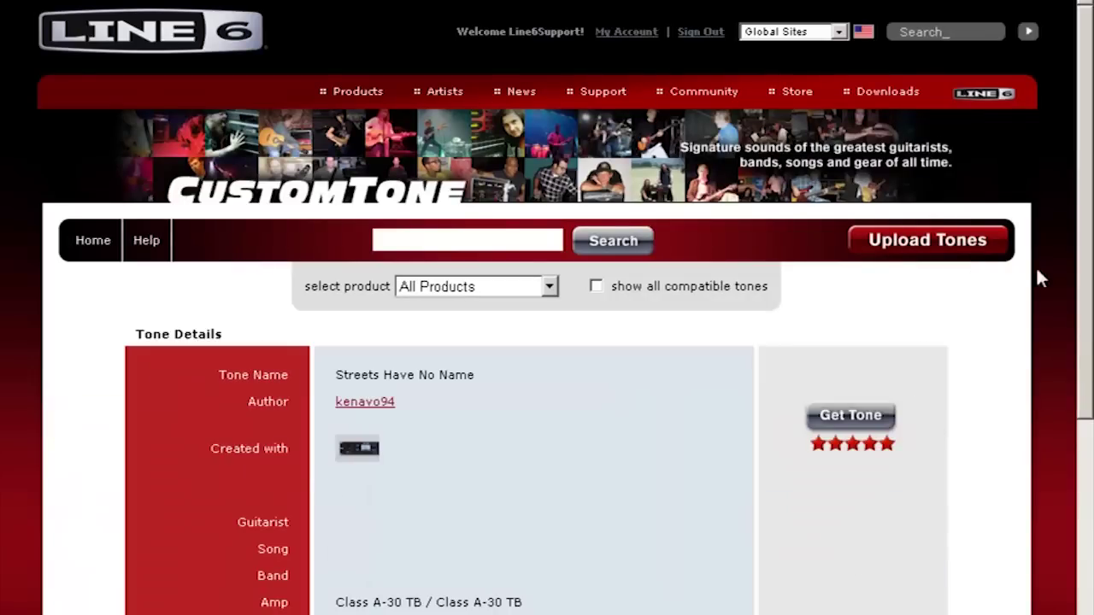
pyautogui.scroll(-3, 1063, 401)
pyautogui.scroll(-1, 1038, 466)
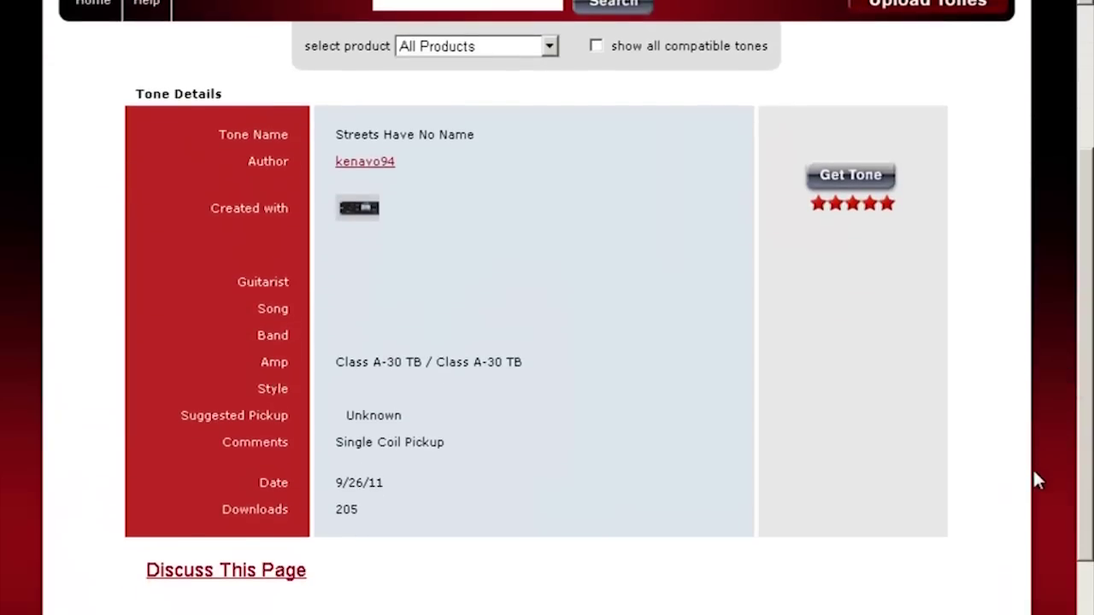
pyautogui.scroll(1, 1032, 478)
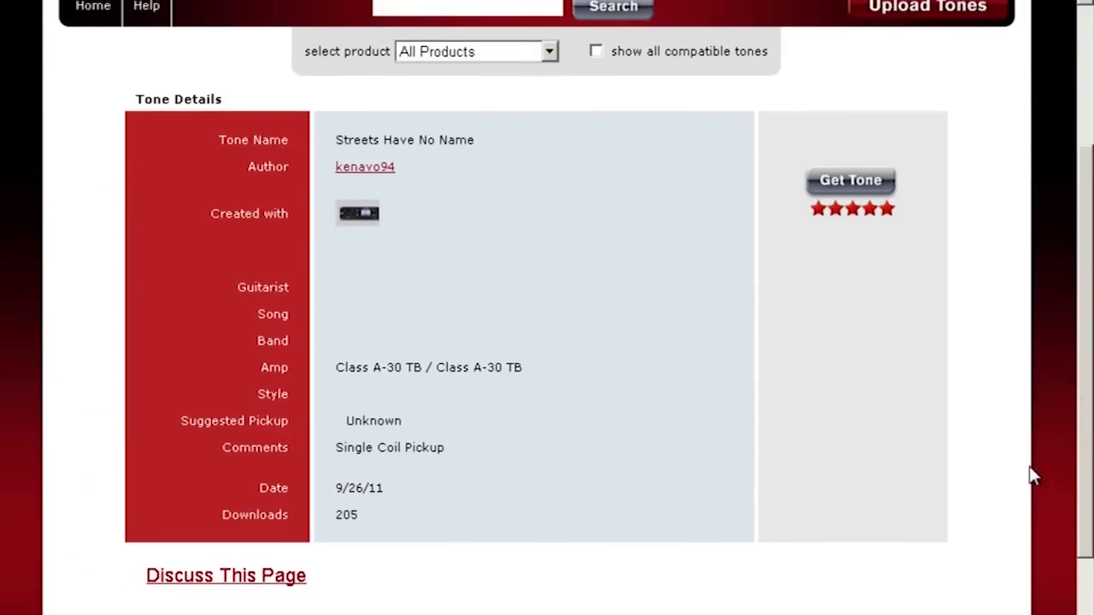
pyautogui.scroll(1, 1032, 453)
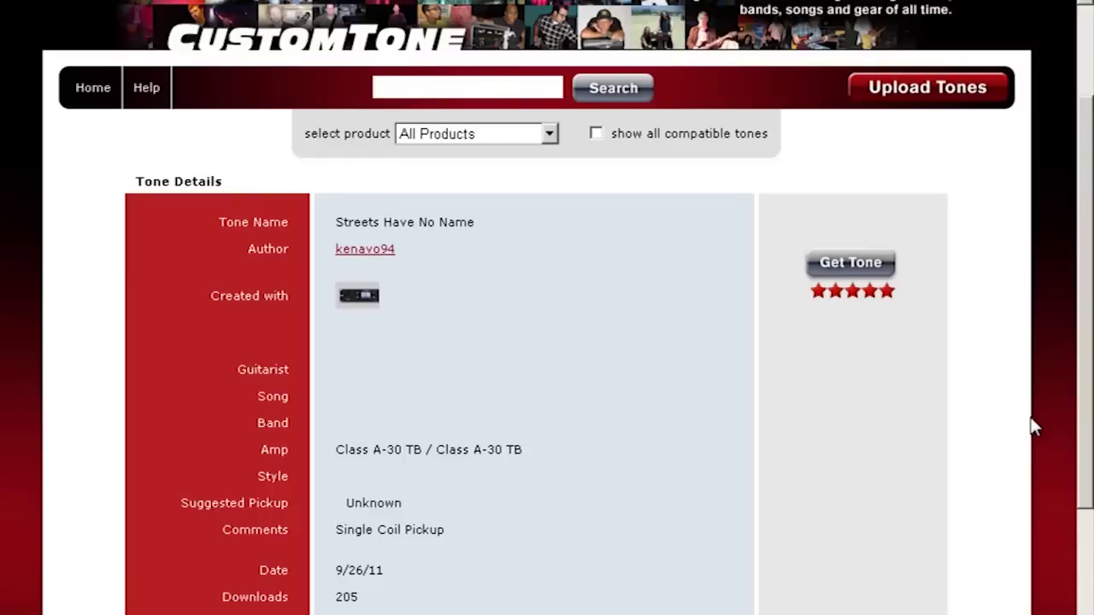
# - Download the Streets Have No Name tone and show the file in its folder
pyautogui.click(872, 275)
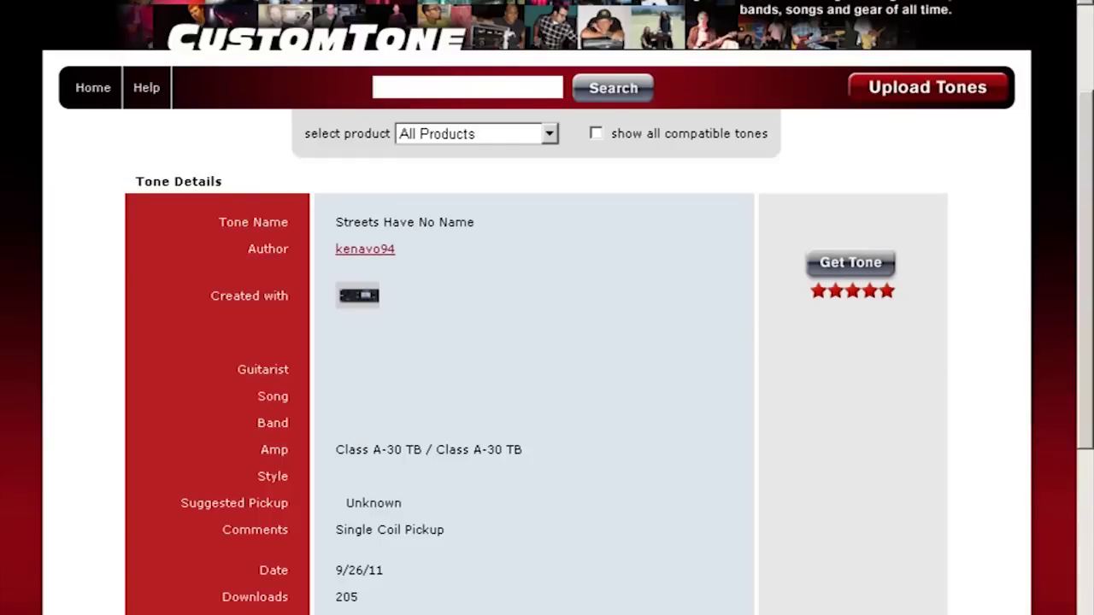
pyautogui.click(213, 612)
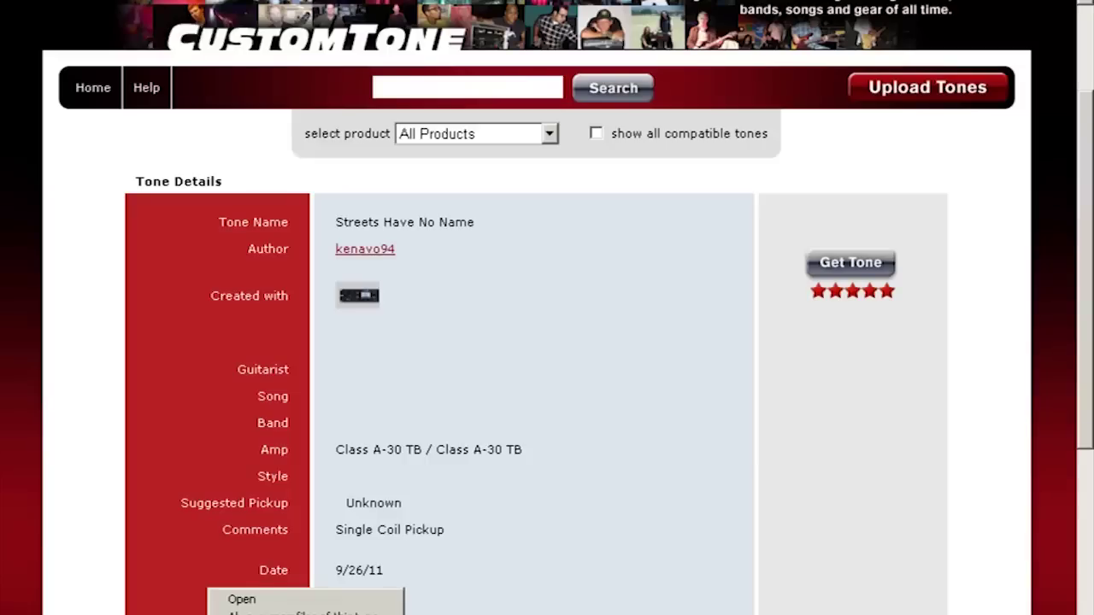
pyautogui.click(257, 614)
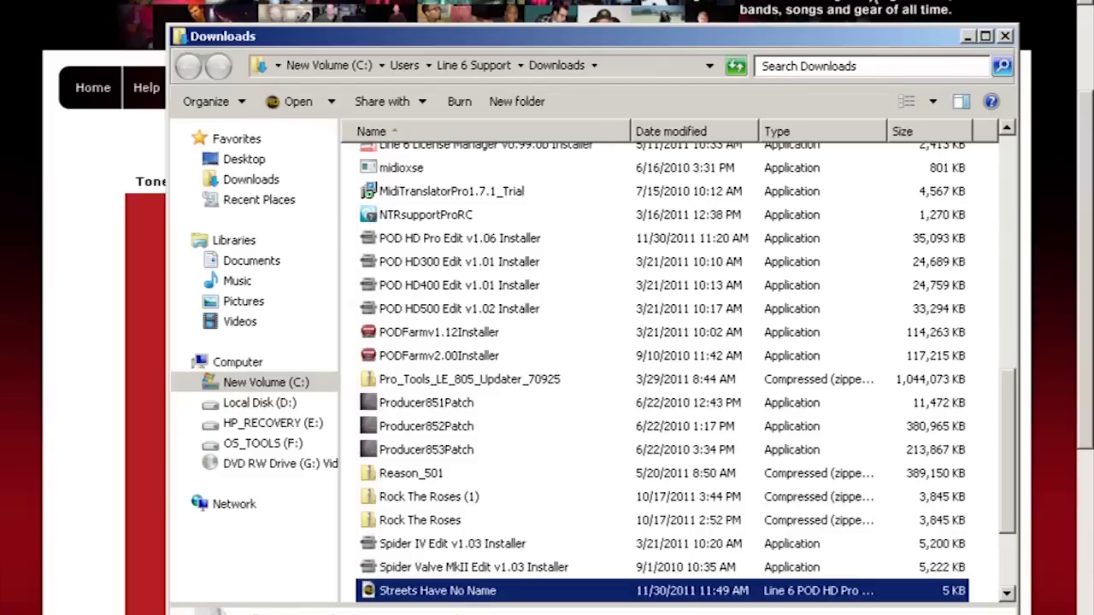
# - Close the browser and move the Streets Have No Name file from Downloads to the desktop
pyautogui.hotkey('alt', 'F4')
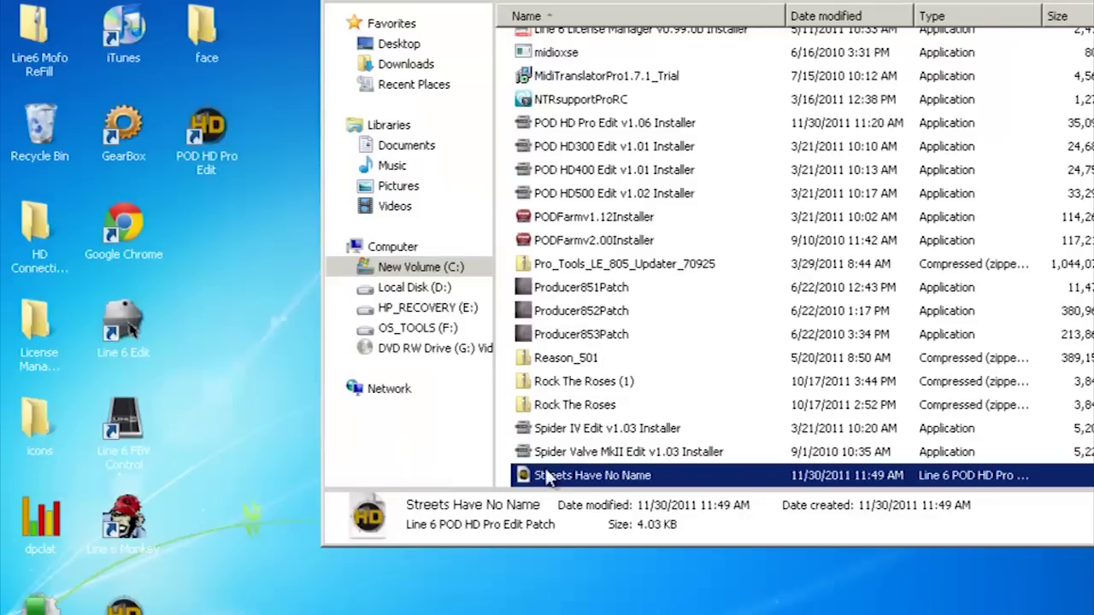
pyautogui.moveTo(525, 483); pyautogui.dragTo(240, 332)
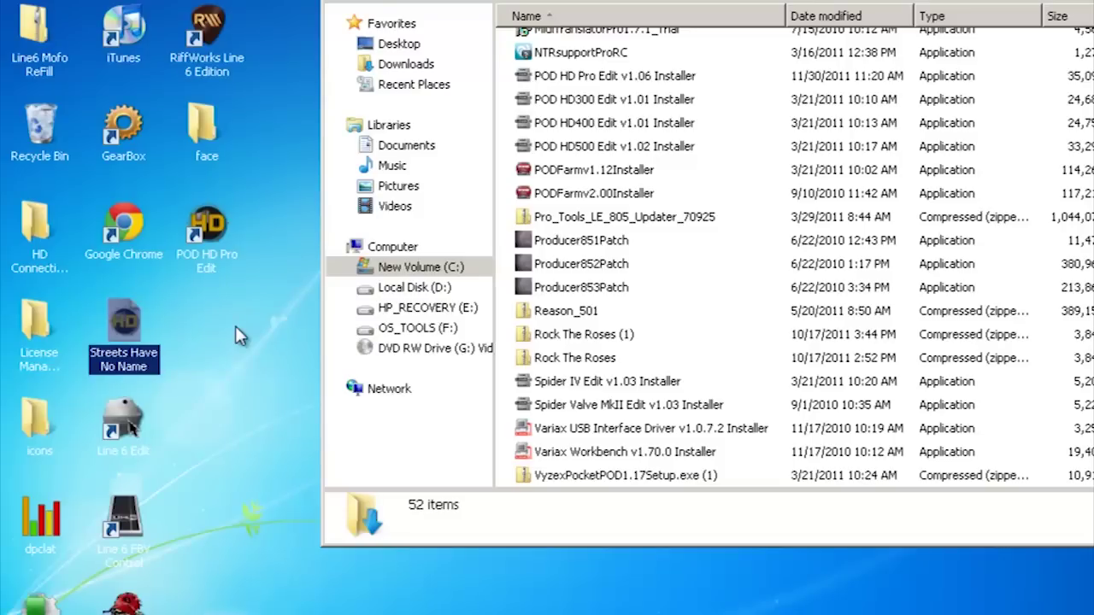
# - Bring the POD HD Pro Edit window back showing the modified Son Of Plexi preset
pyautogui.doubleClick(123, 421)
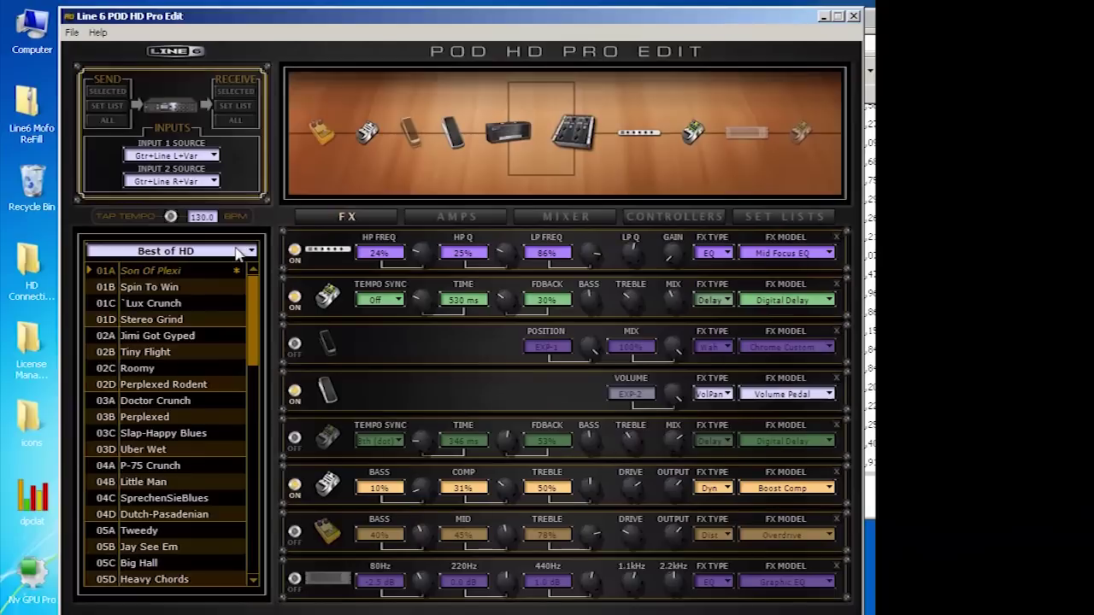
# - Switch to the User 3 bank of empty New Tone presets and select preset 01A
pyautogui.click(236, 250)
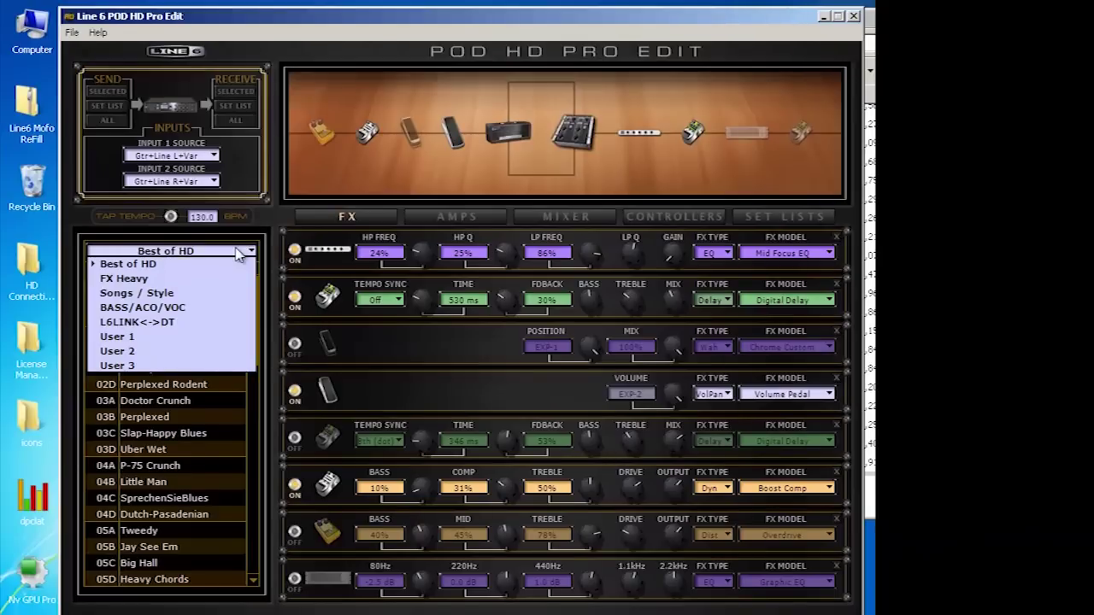
pyautogui.click(180, 365)
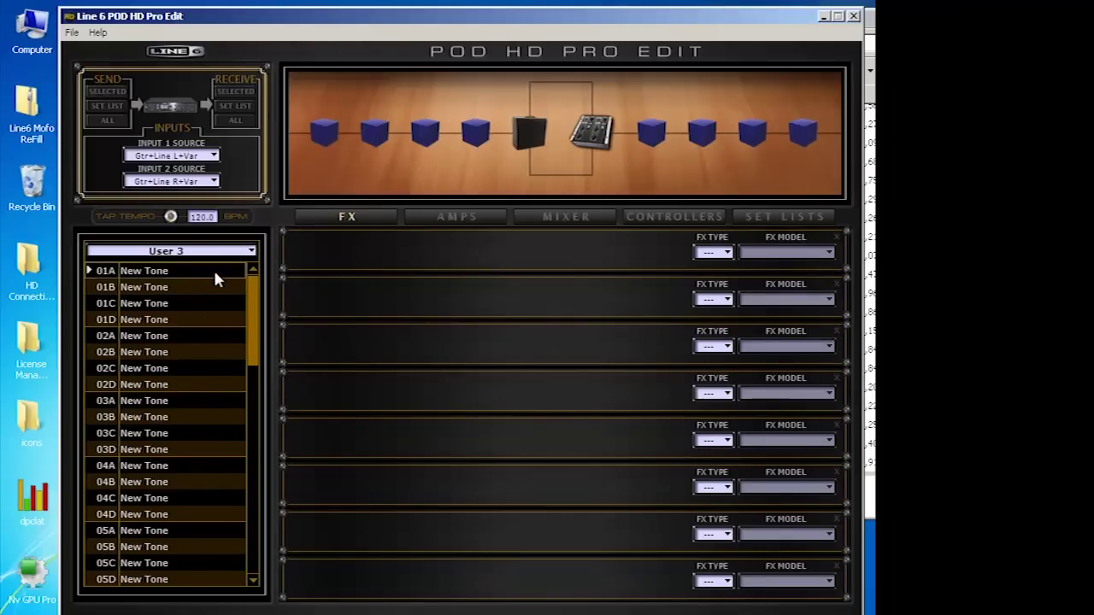
pyautogui.click(185, 270)
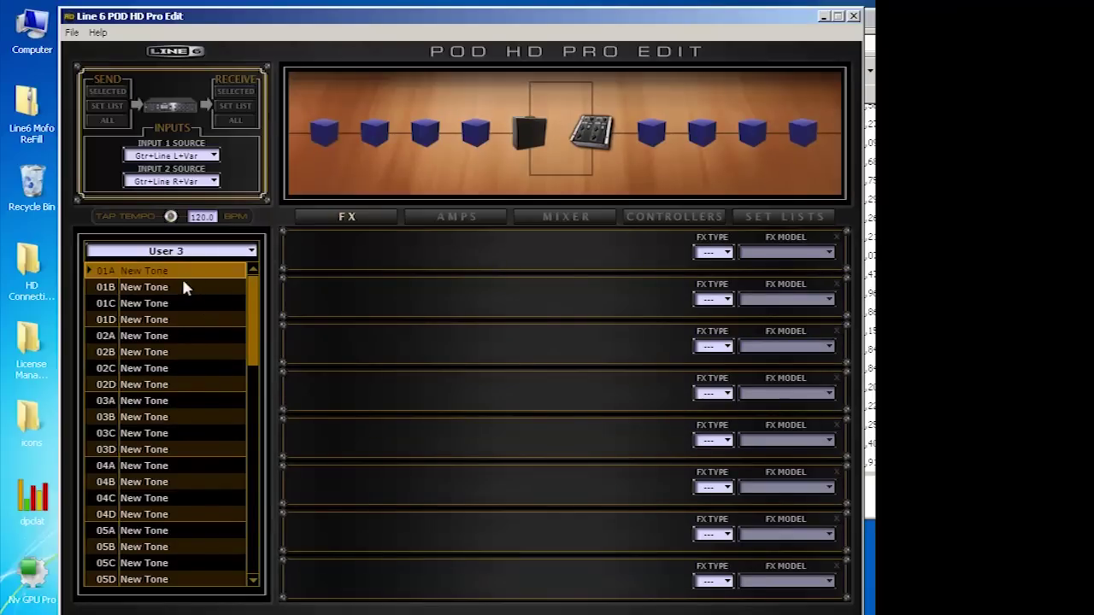
pyautogui.click(92, 287)
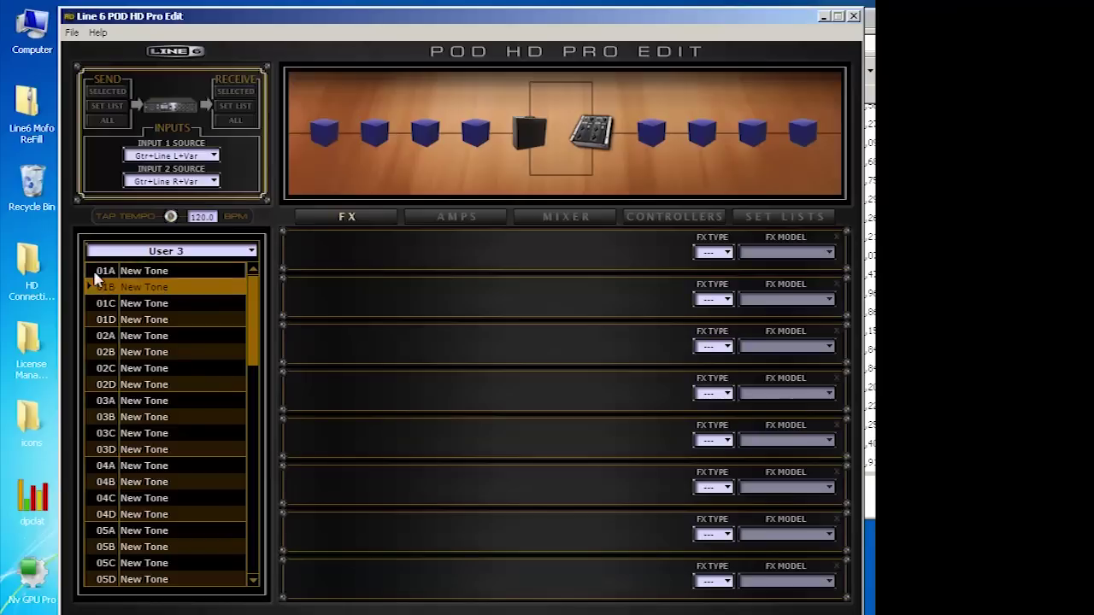
pyautogui.click(94, 274)
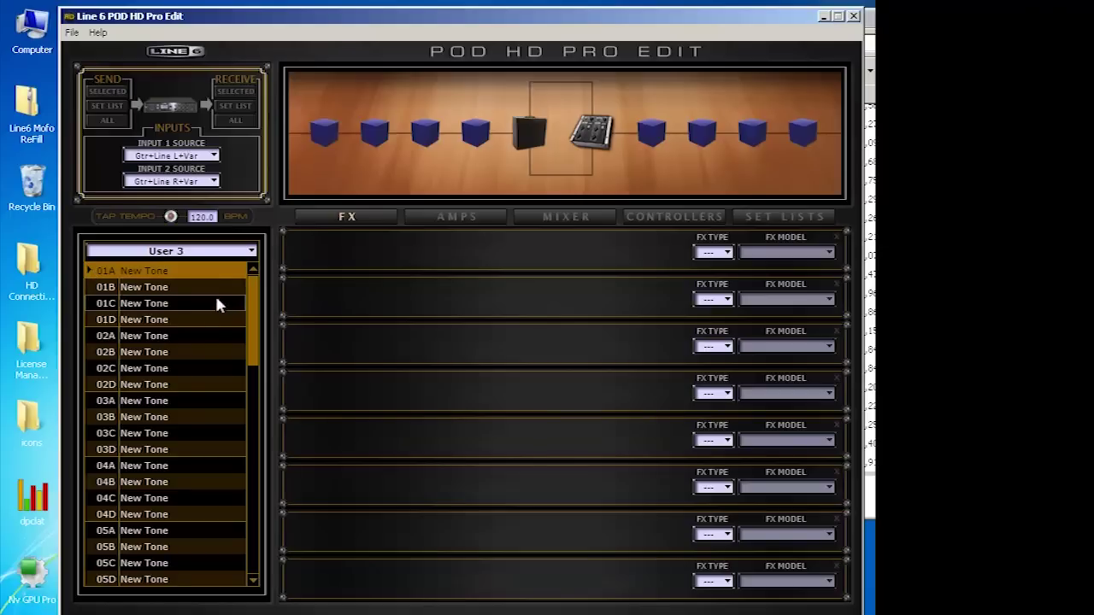
# - Load the Streets Have No Name patch file from the Desktop into User 3 slot 01A
pyautogui.click(73, 34)
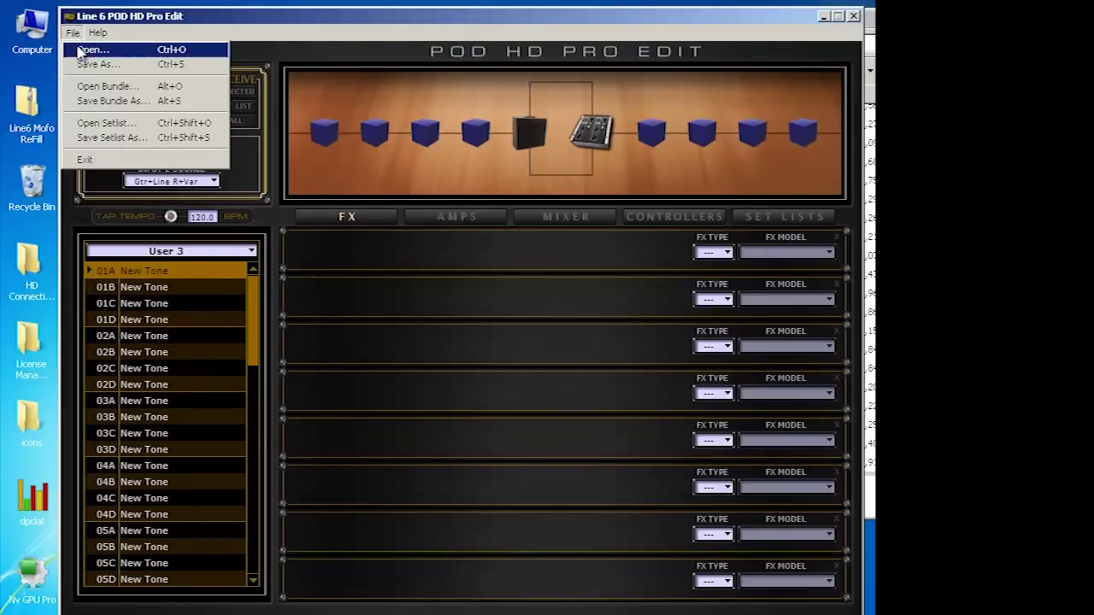
pyautogui.click(79, 51)
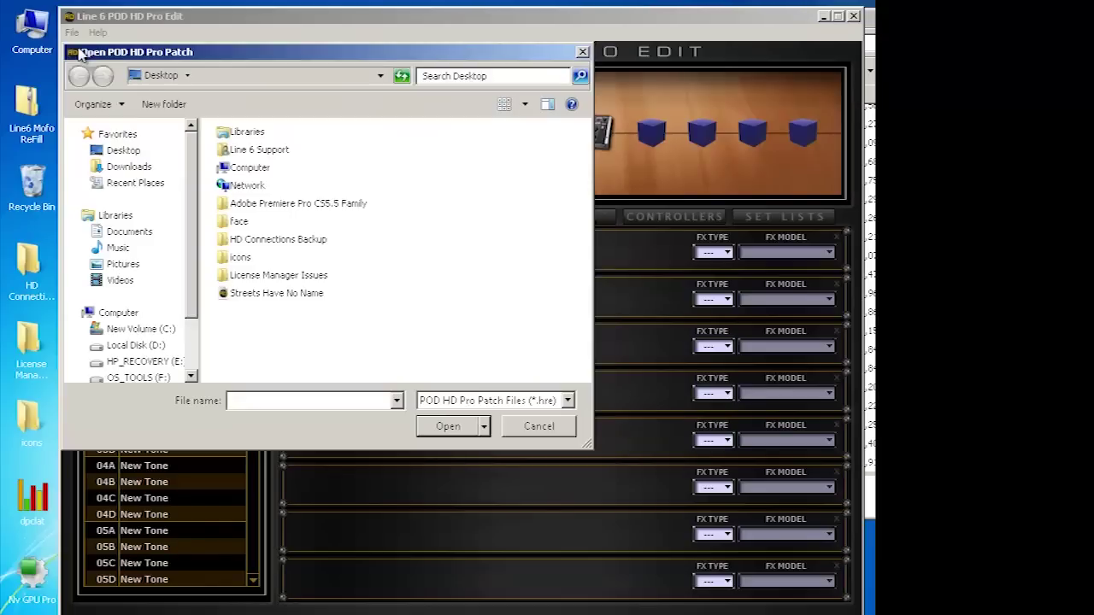
pyautogui.click(123, 153)
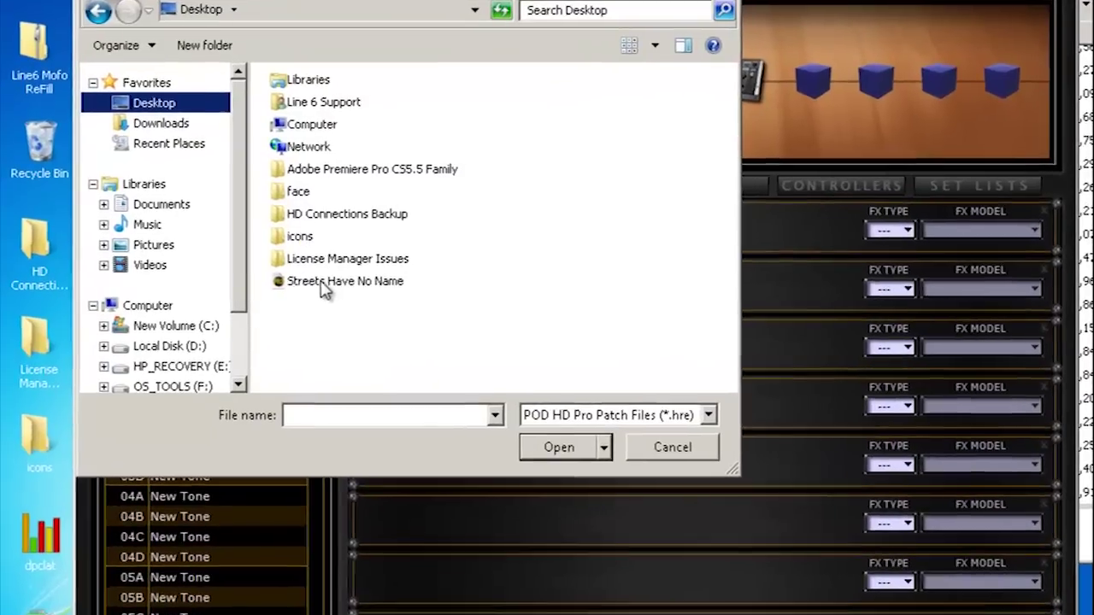
pyautogui.click(276, 293)
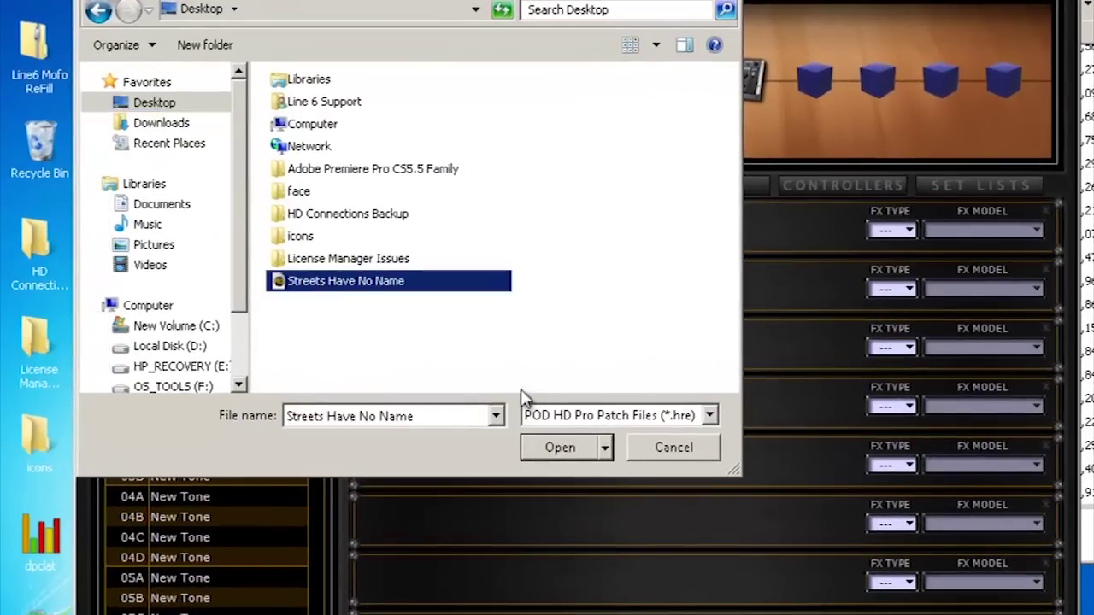
pyautogui.click(575, 455)
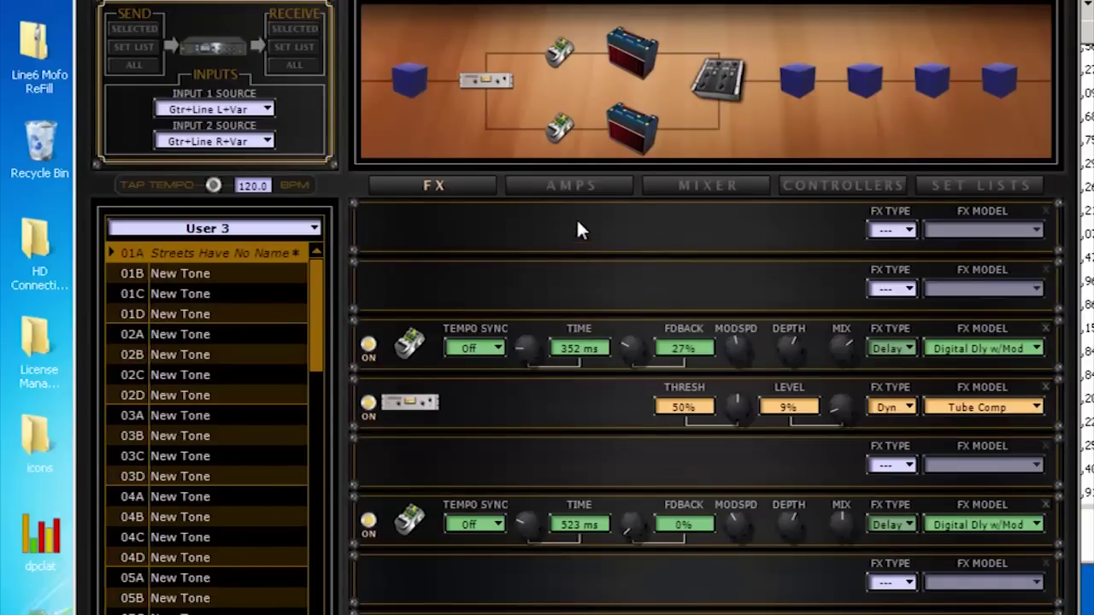
# - Check the amp settings, then raise the first Digital Dly w/Mod time from 352 ms to 592 ms
pyautogui.click(572, 187)
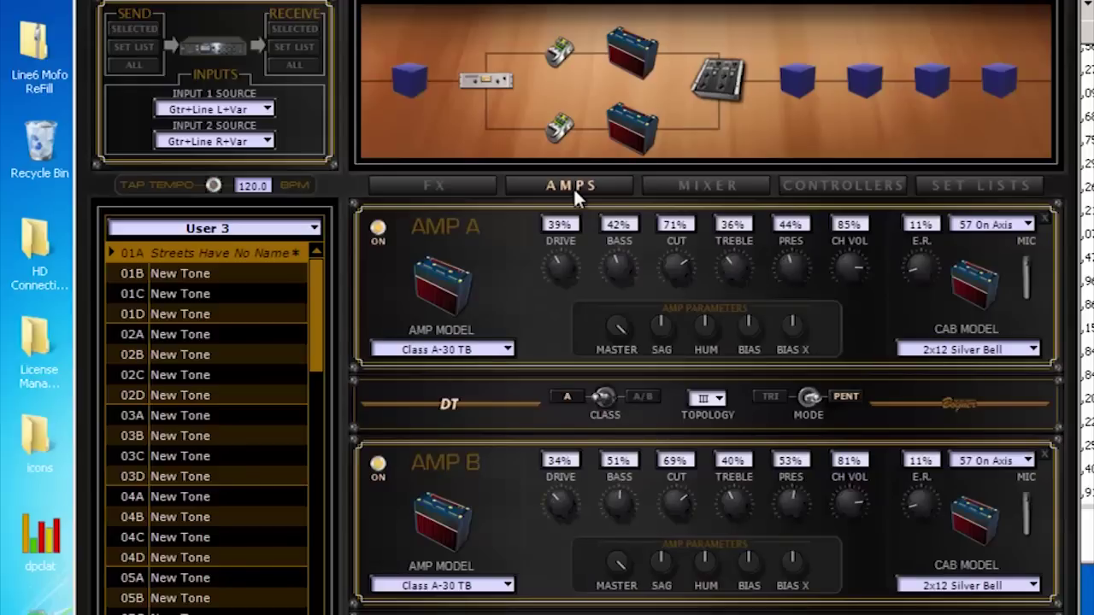
pyautogui.click(456, 186)
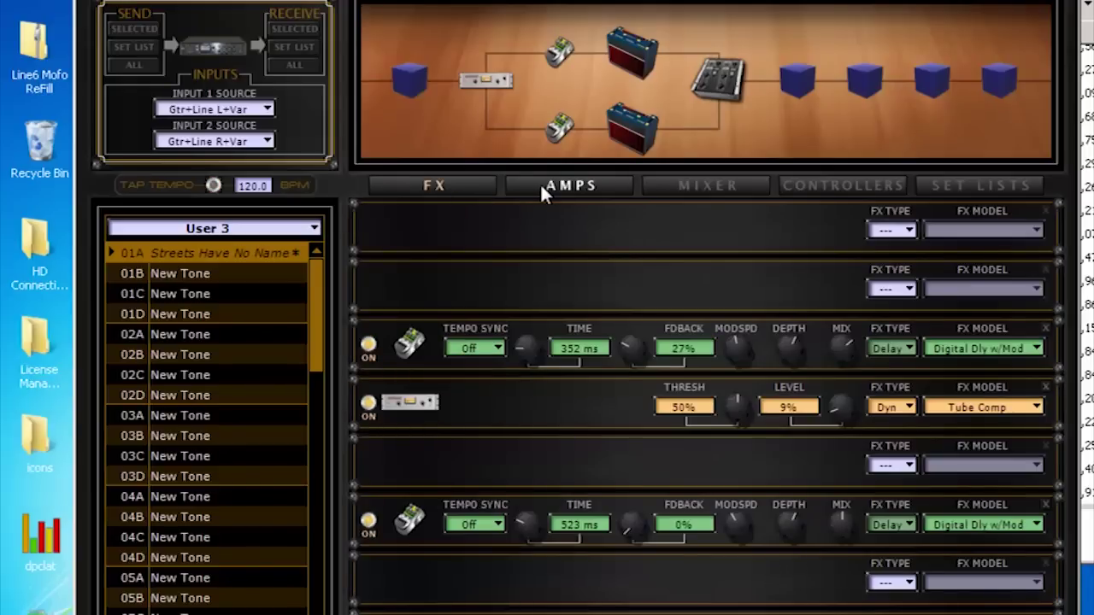
pyautogui.moveTo(527, 352); pyautogui.dragTo(530, 323)
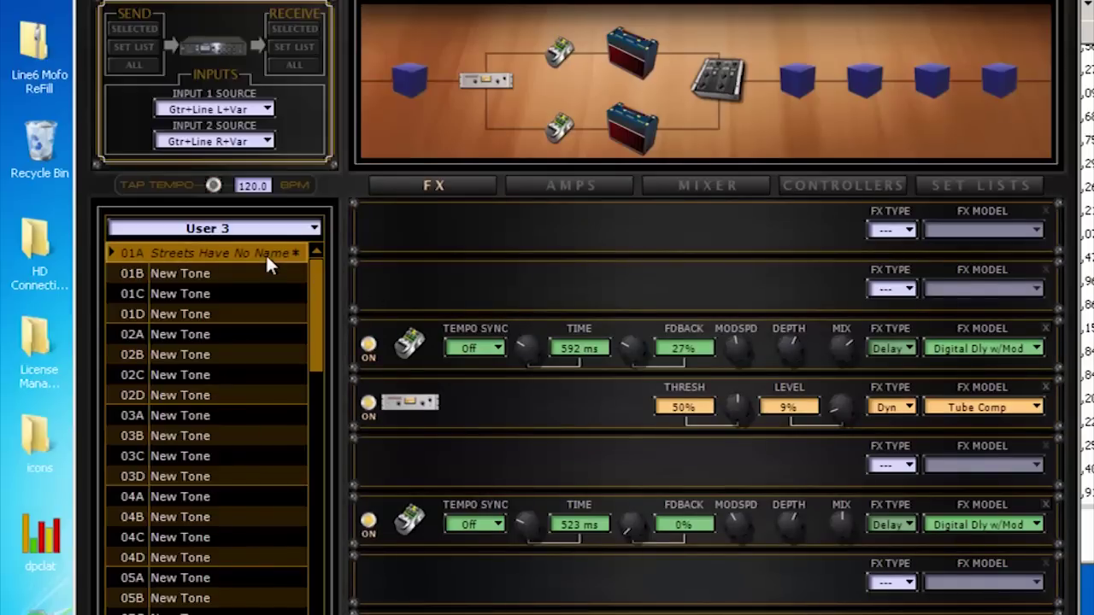
# - Copy Streets Have No Name across User 3 slots 01A–01D, then select slot 01A
pyautogui.moveTo(265, 253); pyautogui.dragTo(255, 274)
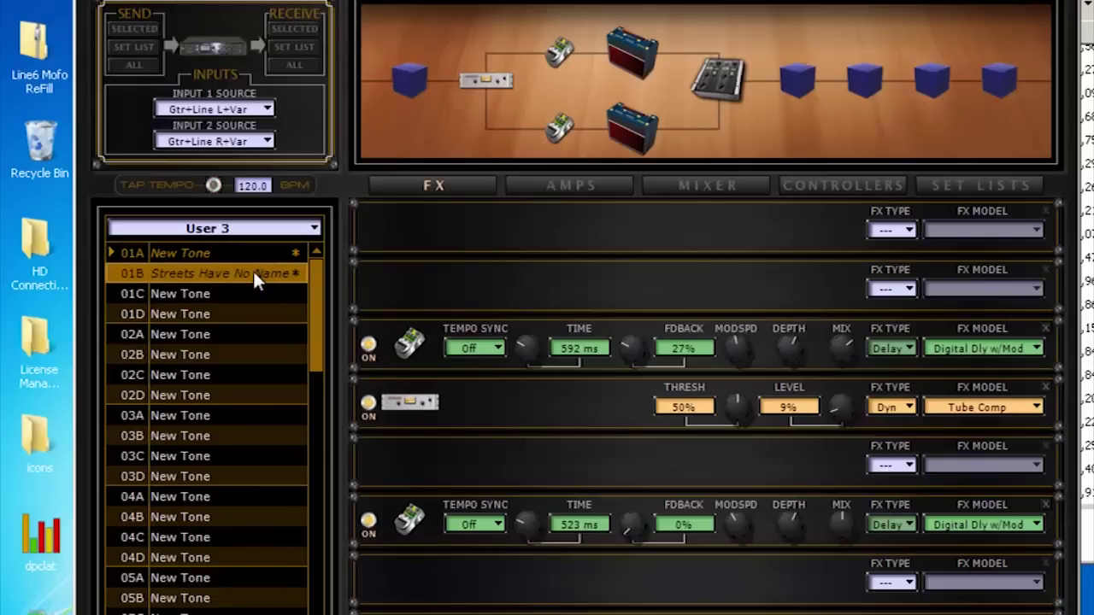
pyautogui.moveTo(253, 271); pyautogui.dragTo(234, 309)
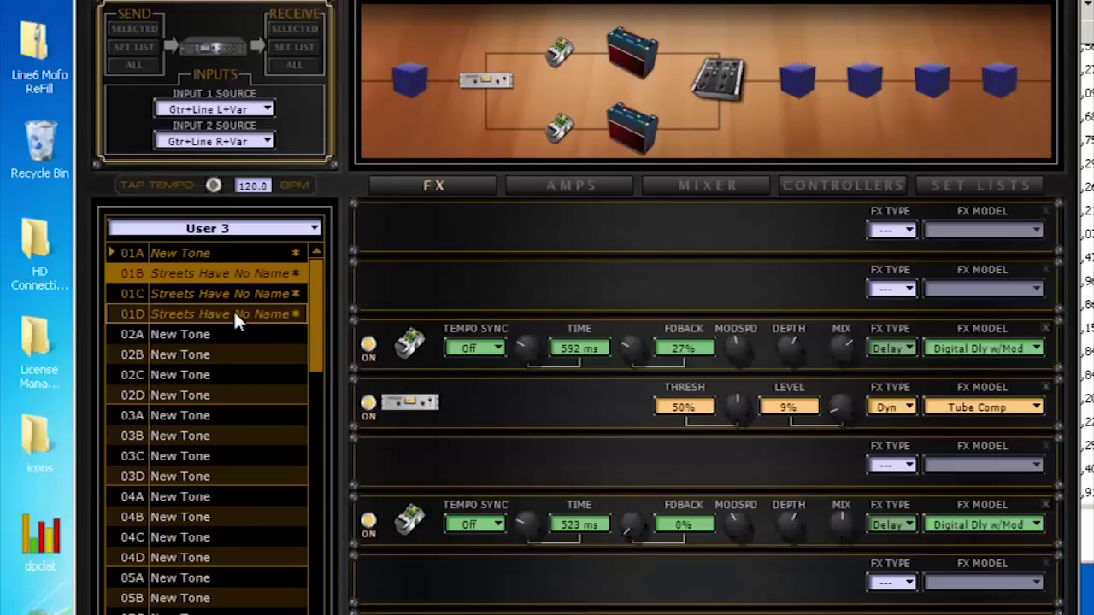
pyautogui.moveTo(246, 278); pyautogui.dragTo(251, 249)
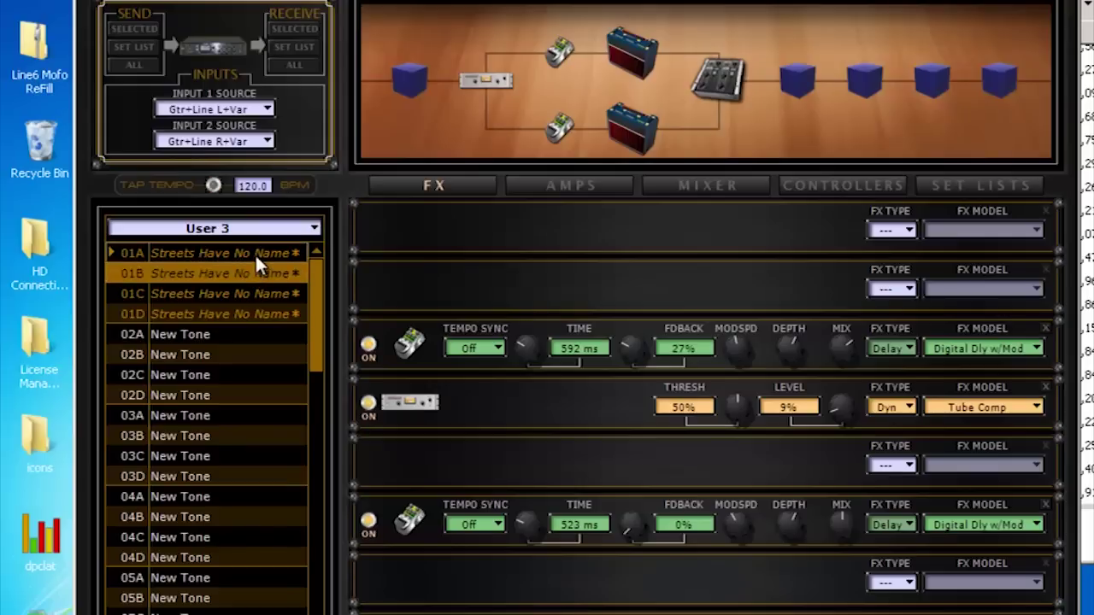
pyautogui.click(255, 253)
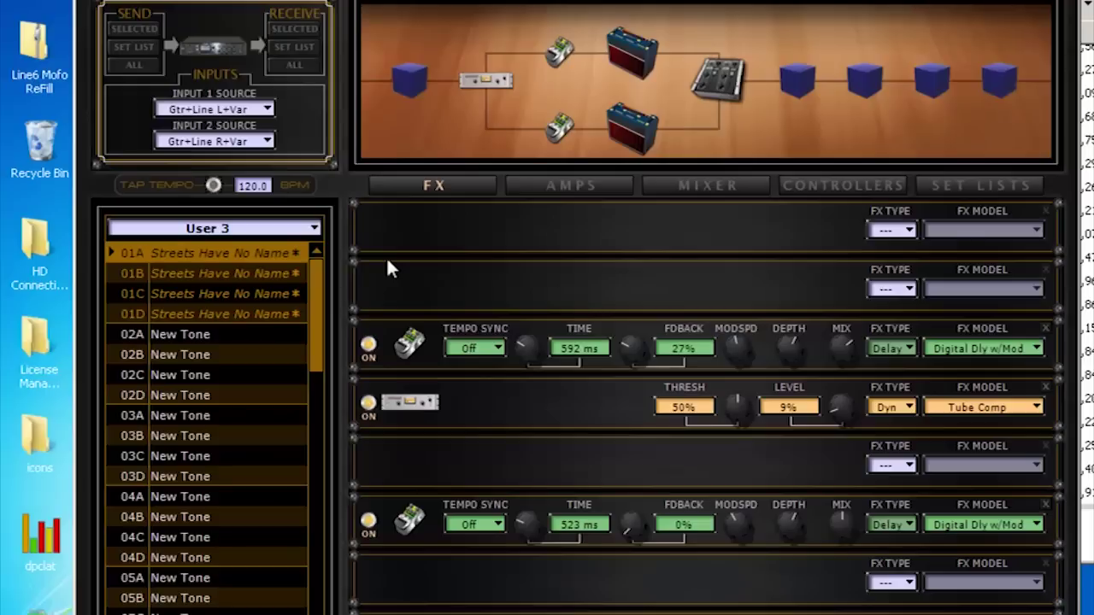
# - Switch from the User 3 set list to Best of HD, starting at 01A Son Of Plexi
pyautogui.click(1010, 184)
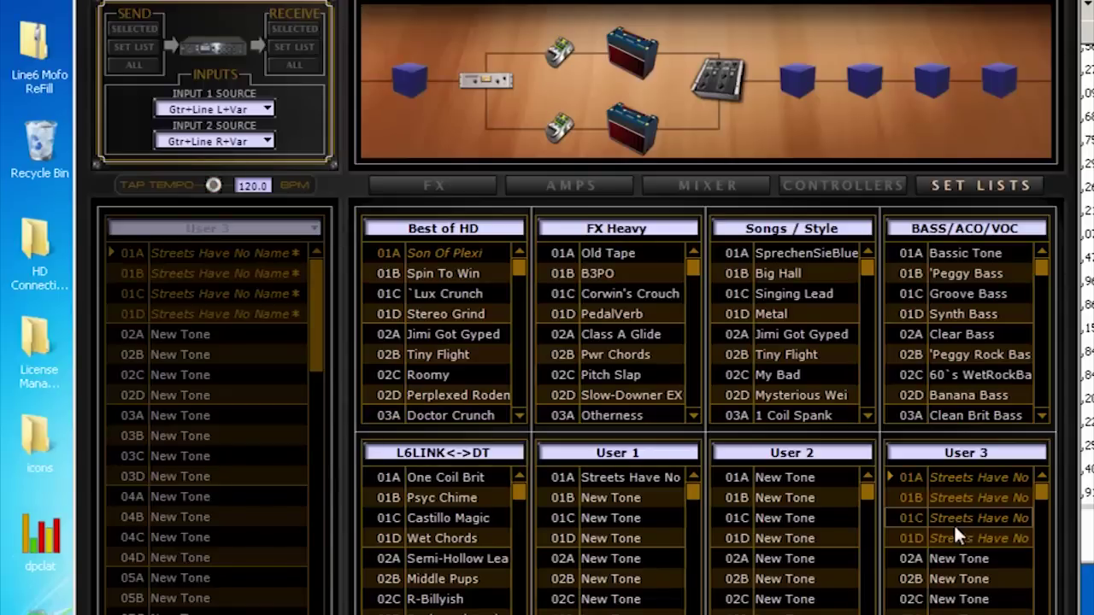
pyautogui.click(457, 186)
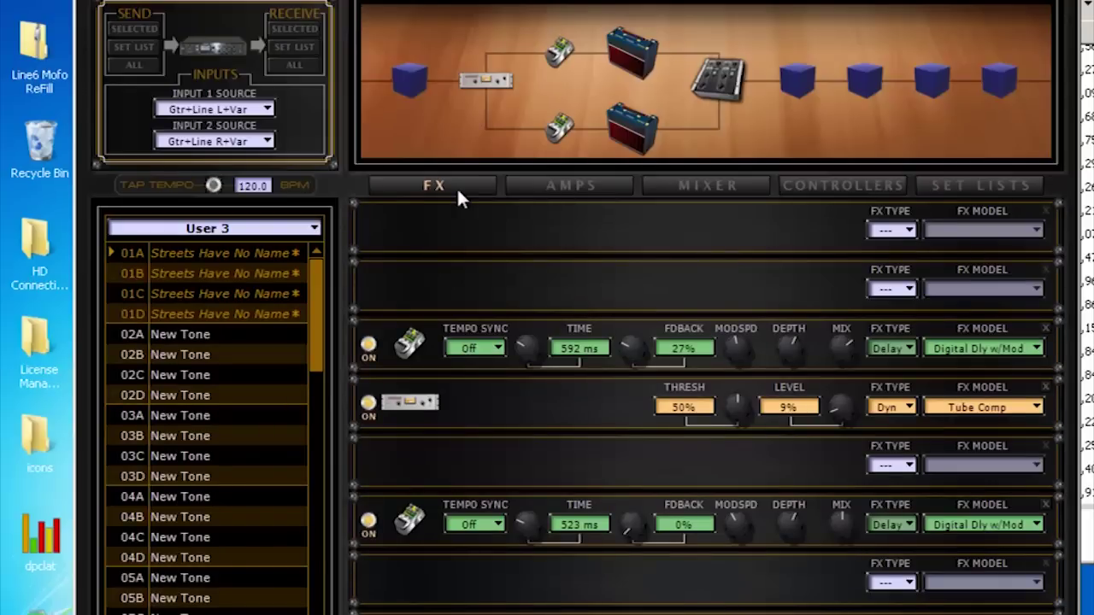
pyautogui.click(301, 229)
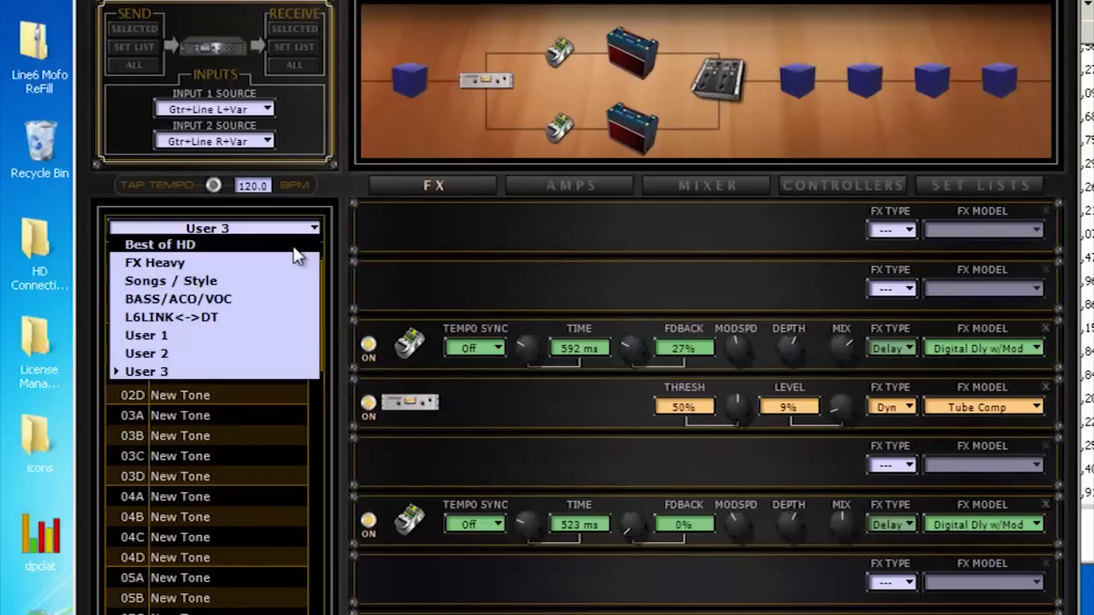
pyautogui.click(294, 246)
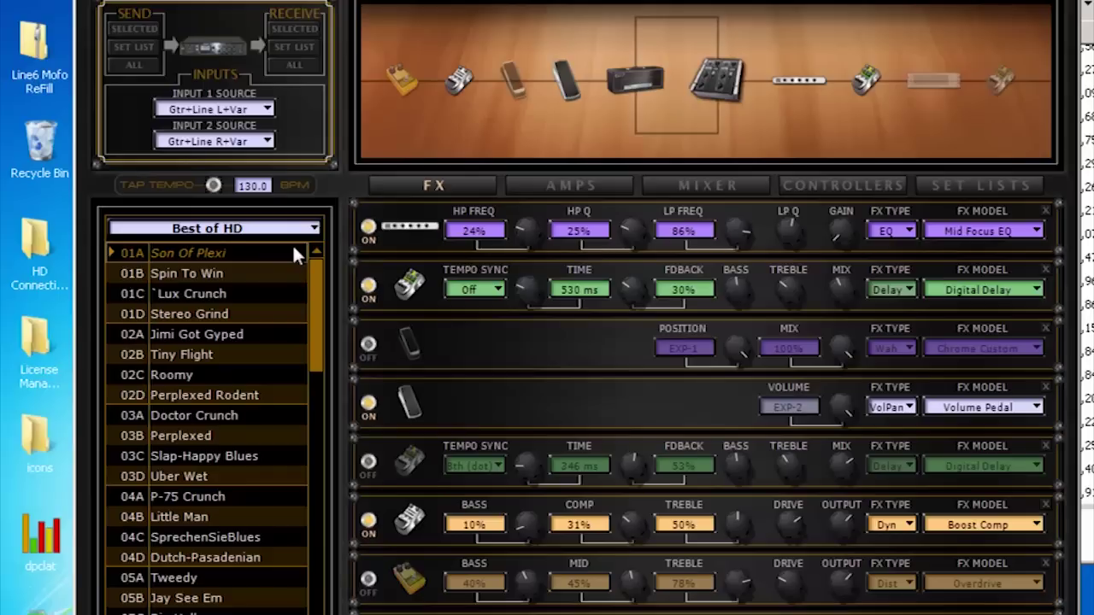
pyautogui.click(312, 231)
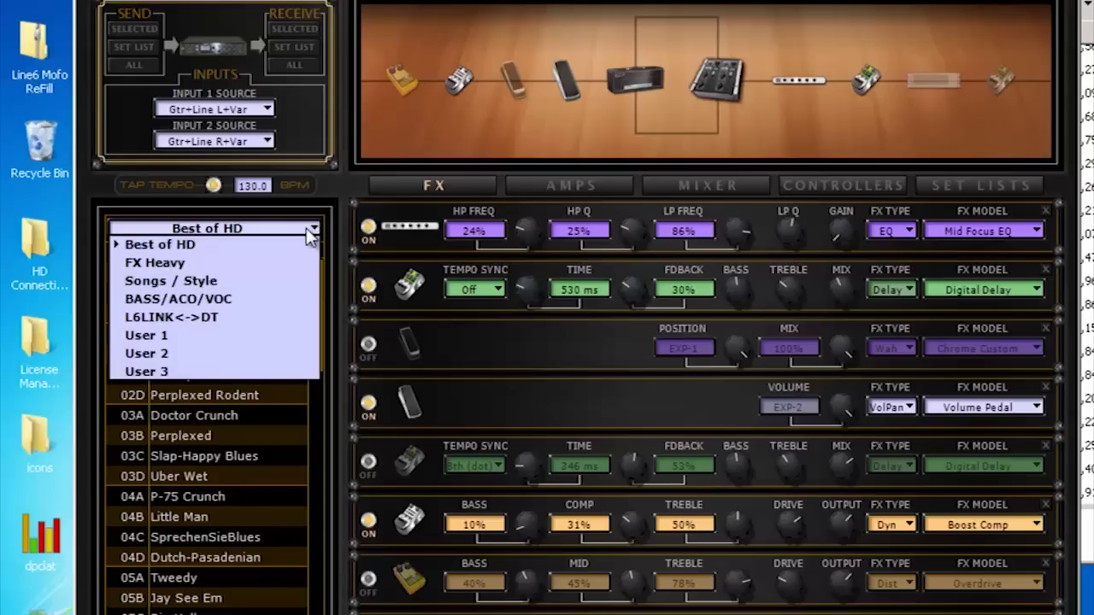
# - Return to the User 3 set list and send the selected preset, then all presets, to the device
pyautogui.click(246, 370)
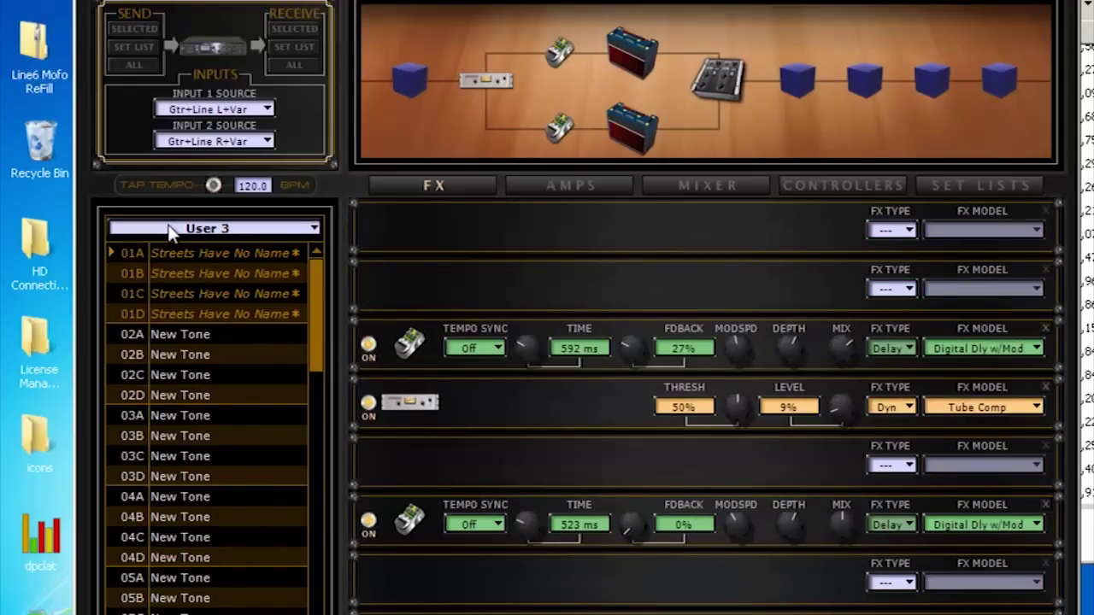
pyautogui.click(148, 27)
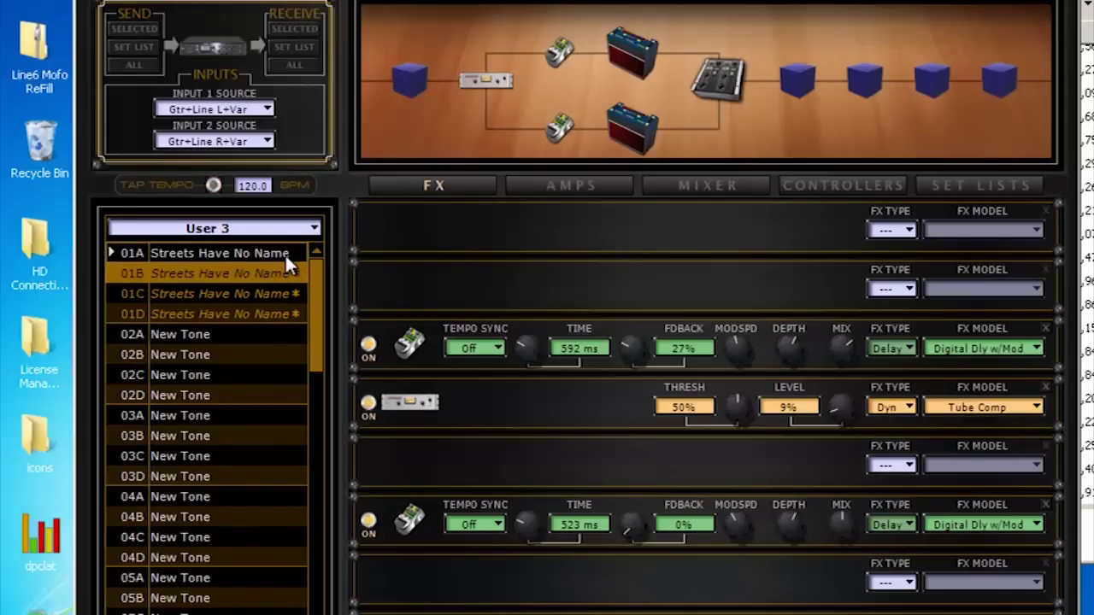
pyautogui.click(135, 66)
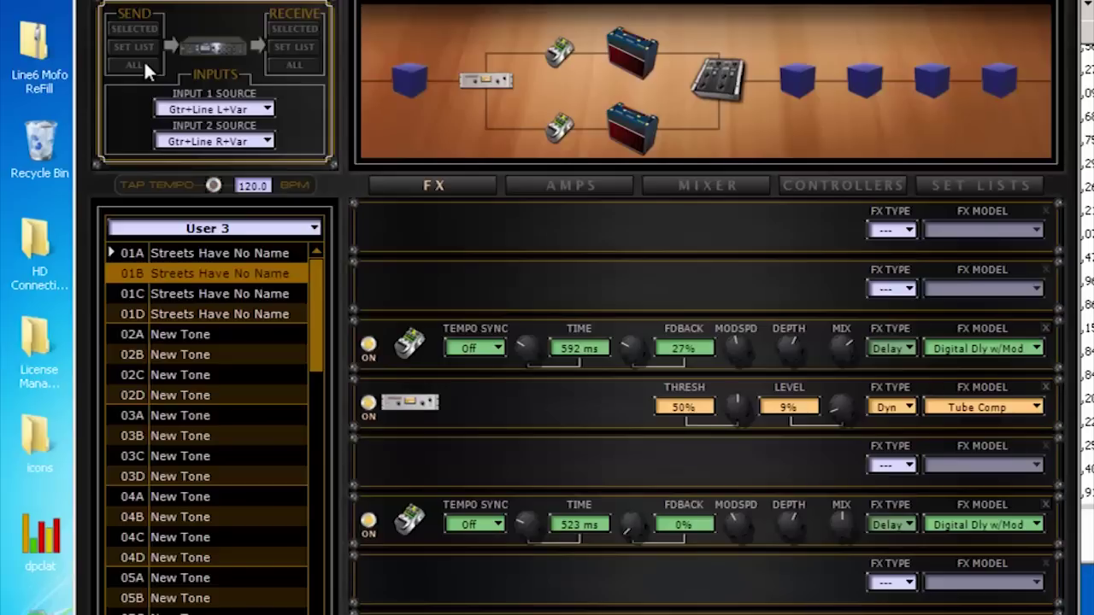
# - Save all presets as the bundle 'POD HD Pro Bundle 2011-Nov-30' (.hrb) on the Desktop
pyautogui.hotkey('alt', 'f')
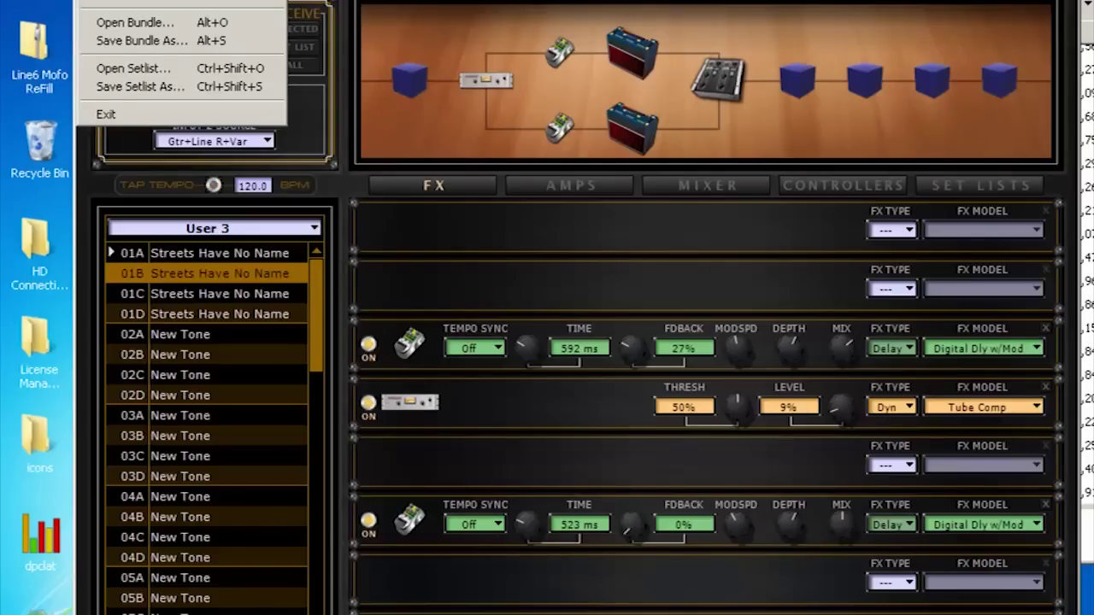
pyautogui.click(103, 41)
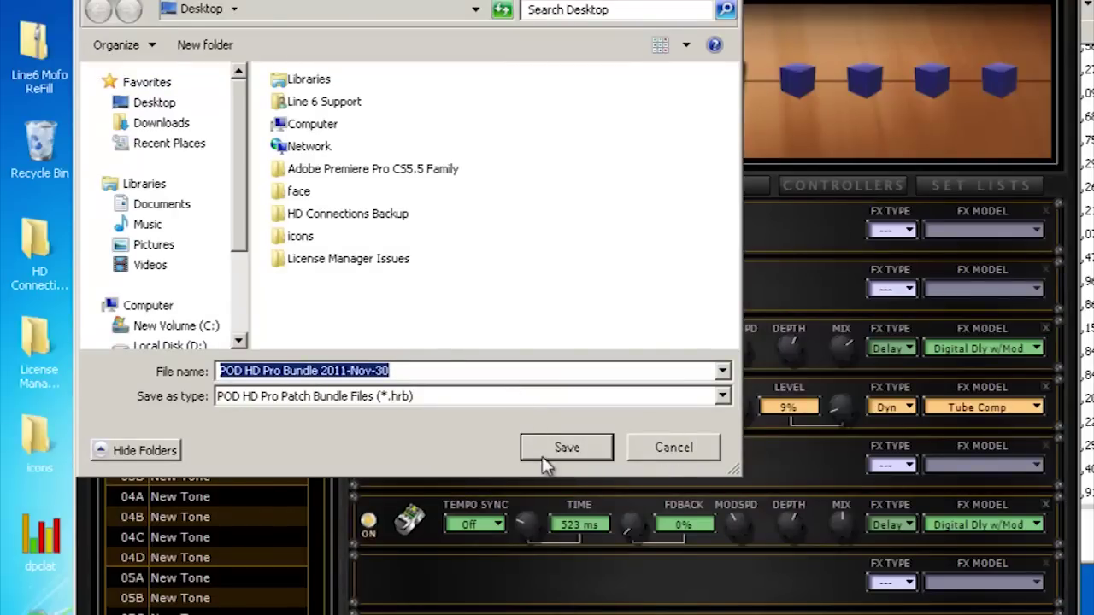
pyautogui.click(563, 448)
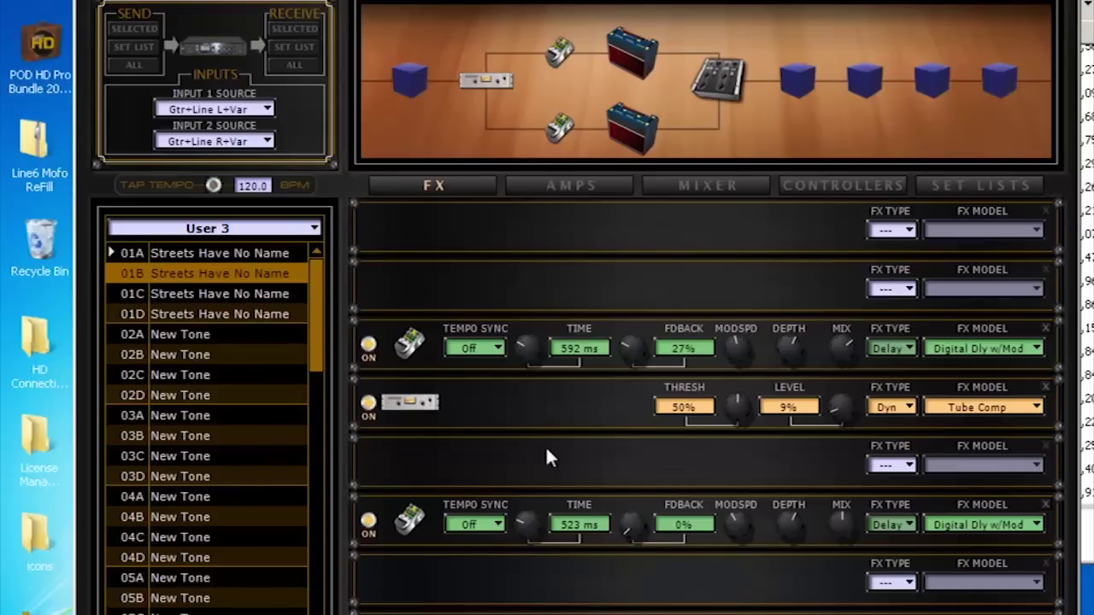